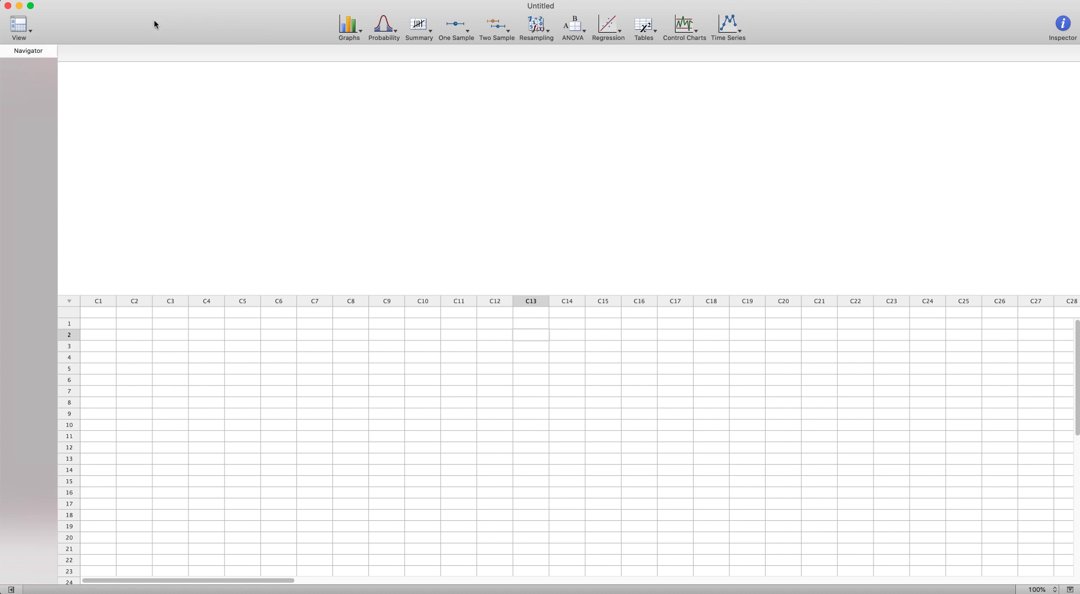
- Open the Energy sheet of Data for Minitab exercise.xlsx as a worksheet and maximize its window
{"action": "left_click", "coordinate": [109, 2]}
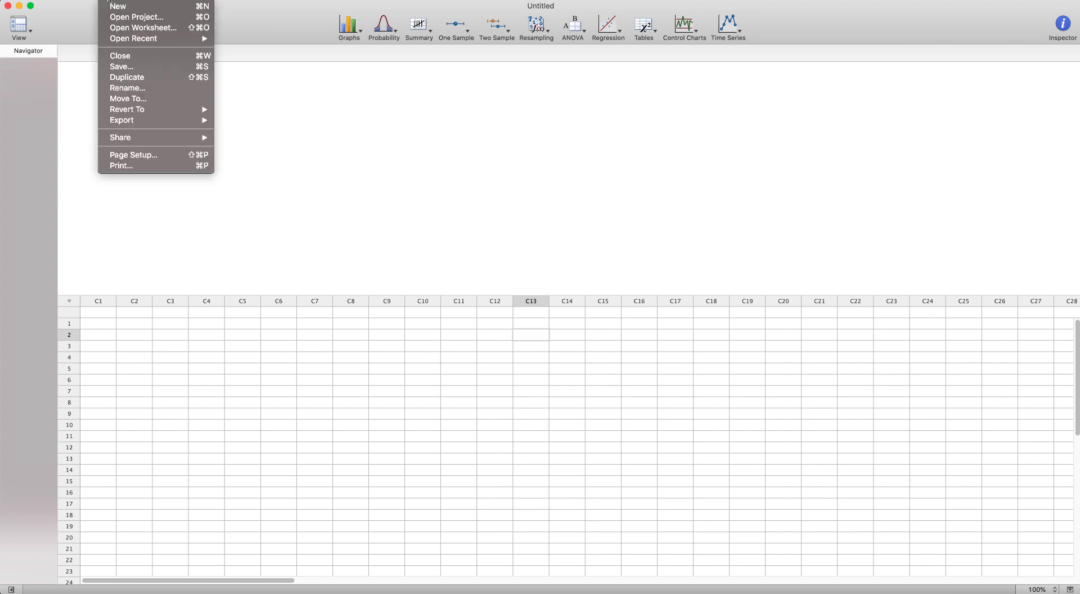
{"action": "left_click", "coordinate": [122, 28]}
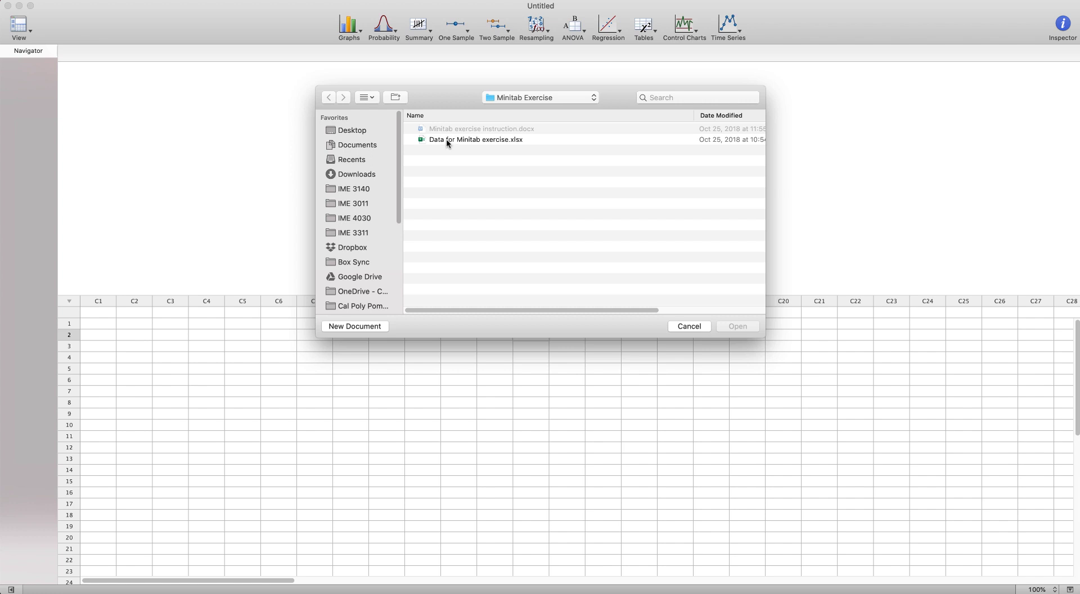
{"action": "double_click", "coordinate": [447, 140]}
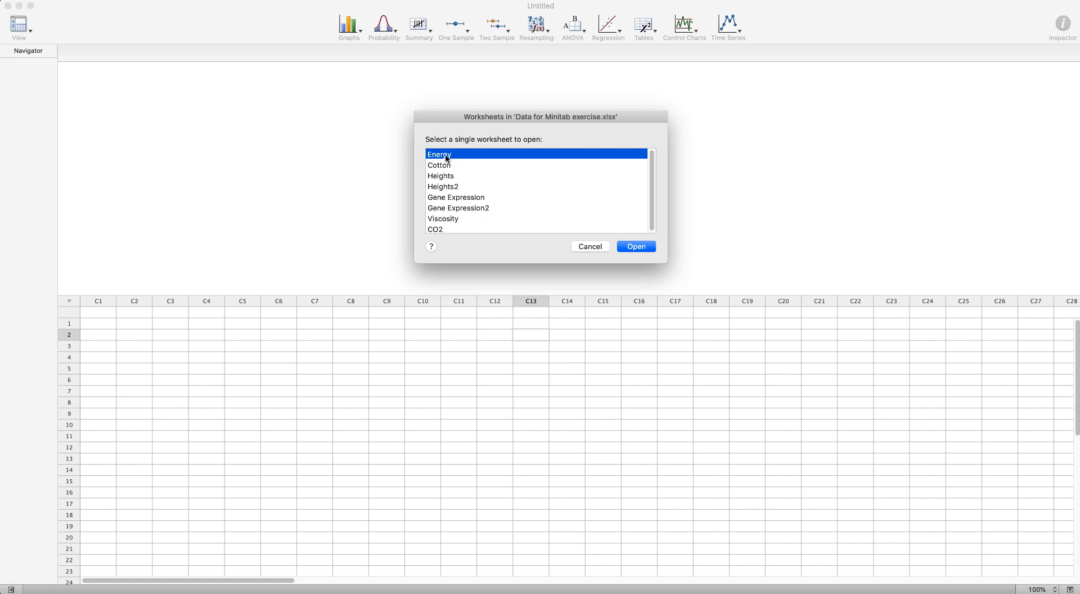
{"action": "left_click", "coordinate": [641, 248]}
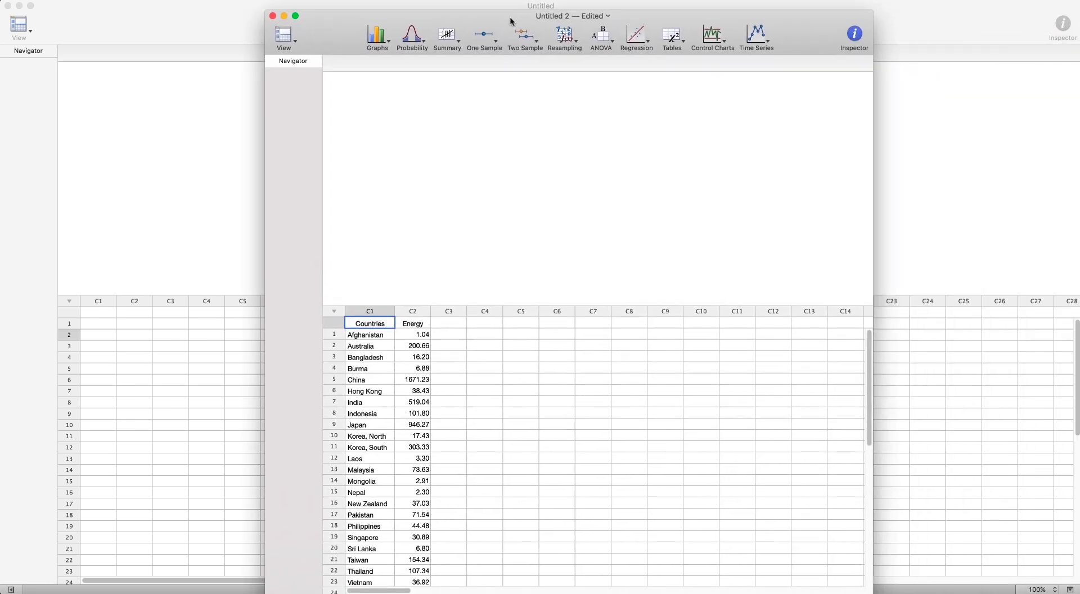
{"action": "double_click", "coordinate": [510, 21]}
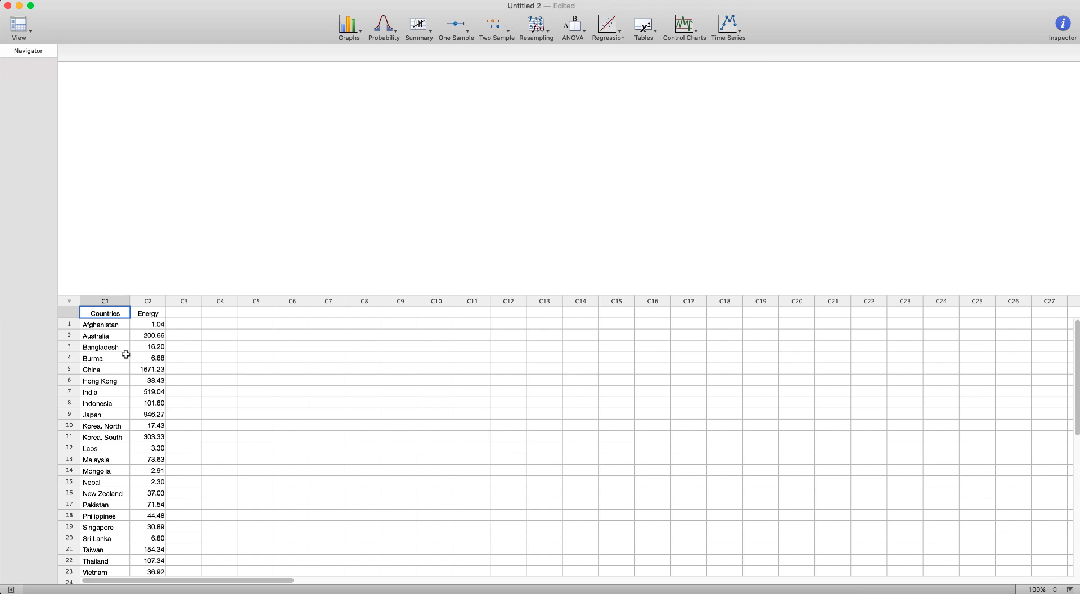
- Examine the Countries and Energy columns of the worksheet data
{"action": "left_click_drag", "start_coordinate": [107, 324], "coordinate": [108, 436]}
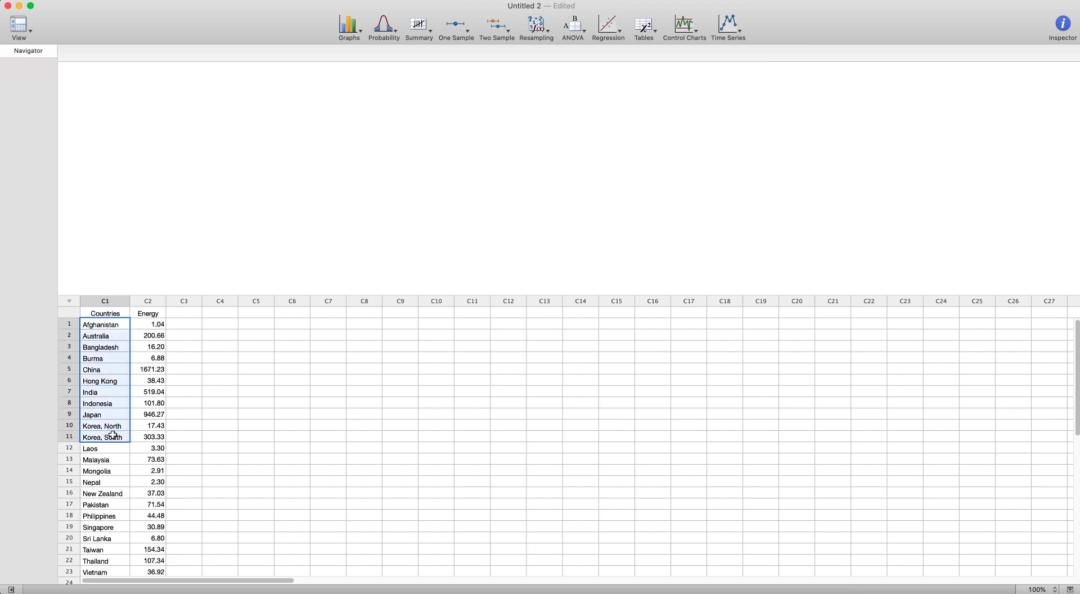
{"action": "left_click", "coordinate": [183, 403]}
{"action": "left_click_drag", "start_coordinate": [145, 326], "coordinate": [155, 439]}
{"action": "left_click", "coordinate": [177, 431]}
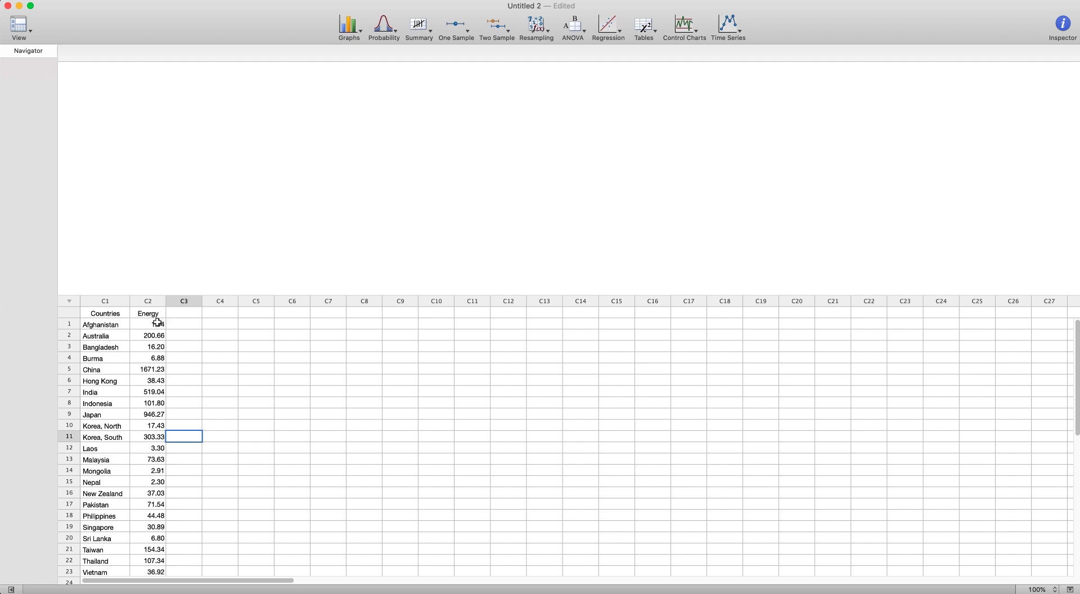
{"action": "left_click_drag", "start_coordinate": [101, 326], "coordinate": [135, 418]}
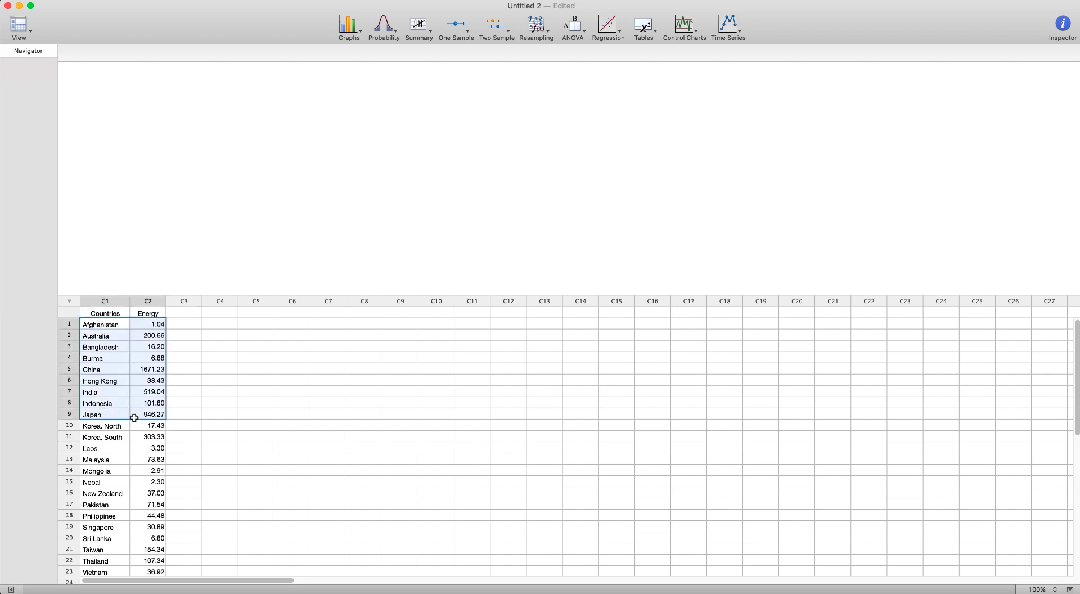
{"action": "left_click", "coordinate": [224, 414]}
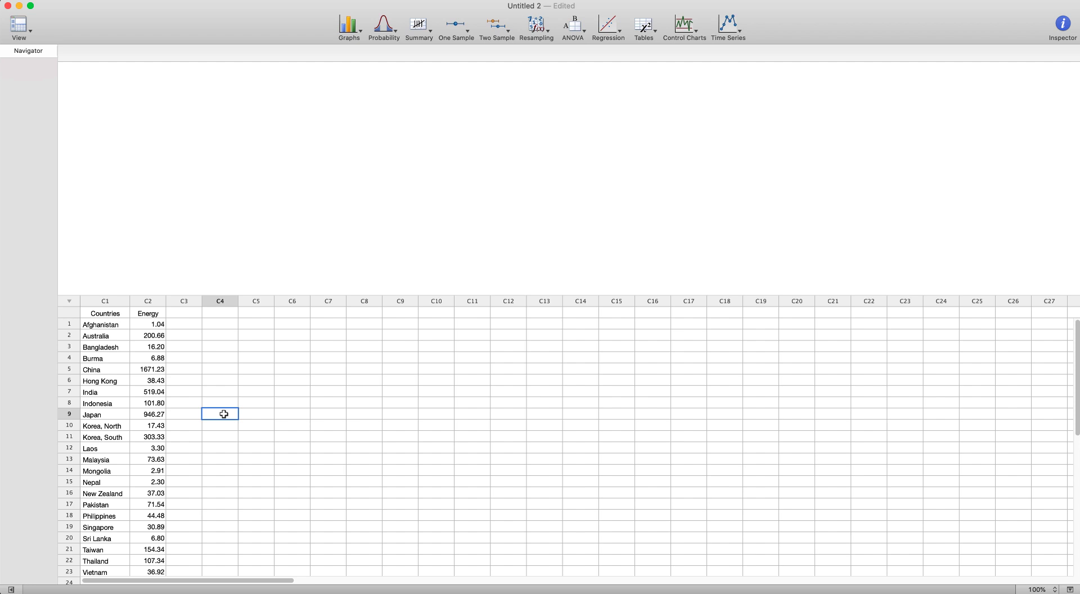
{"action": "scroll", "coordinate": [171, 409], "scroll_direction": "down", "scroll_amount": 4}
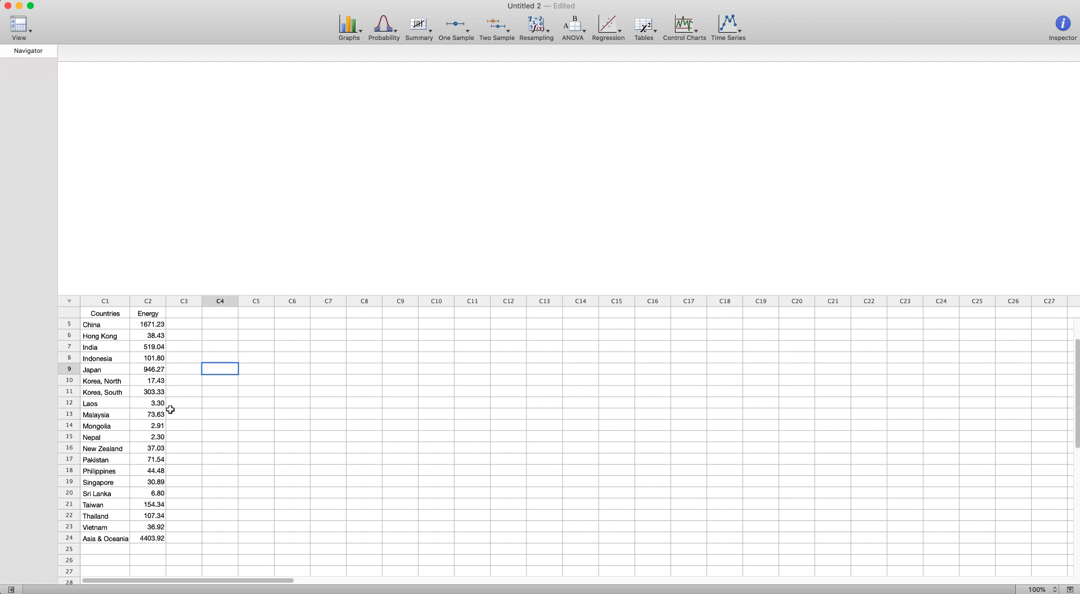
{"action": "scroll", "coordinate": [170, 409], "scroll_direction": "down", "scroll_amount": 6}
{"action": "scroll", "coordinate": [170, 410], "scroll_direction": "up", "scroll_amount": 10}
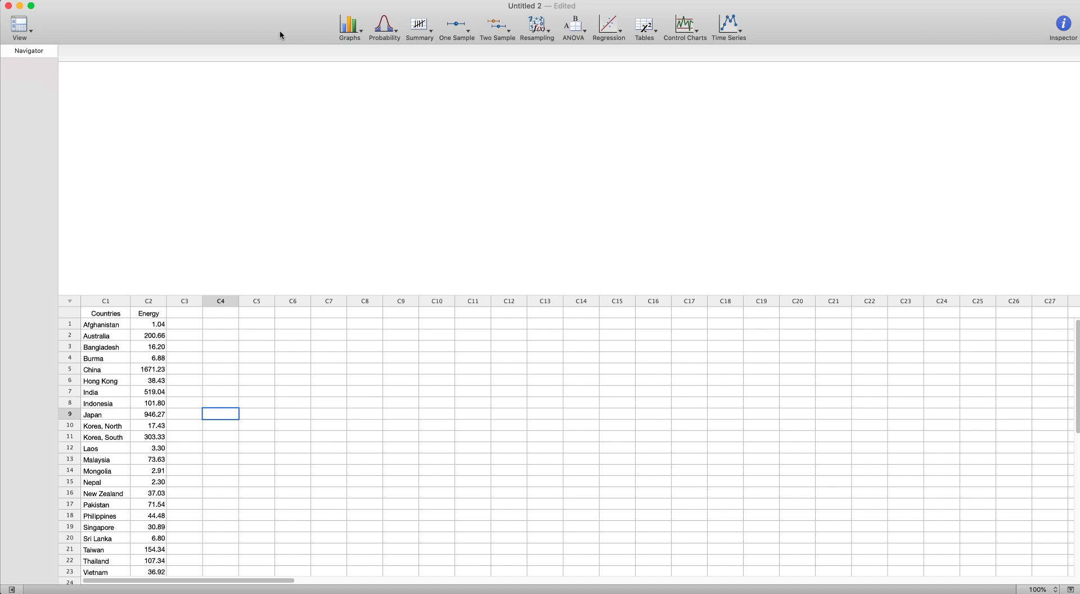
- Run Descriptive Statistics on Energy, adding range, interquartile range and mode and removing N missing
{"action": "left_click", "coordinate": [421, 28]}
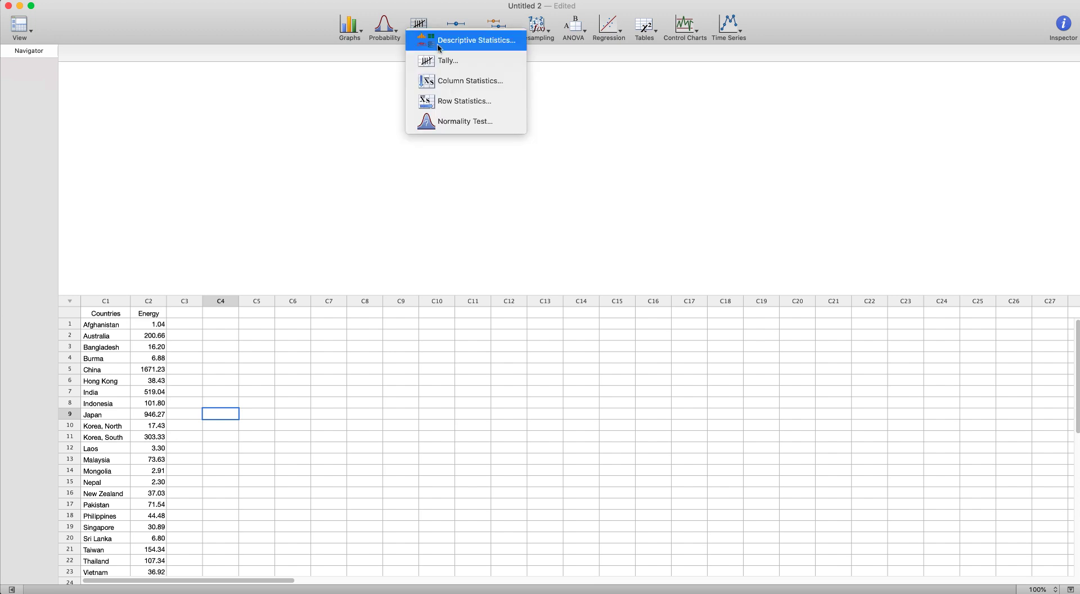
{"action": "left_click", "coordinate": [439, 45]}
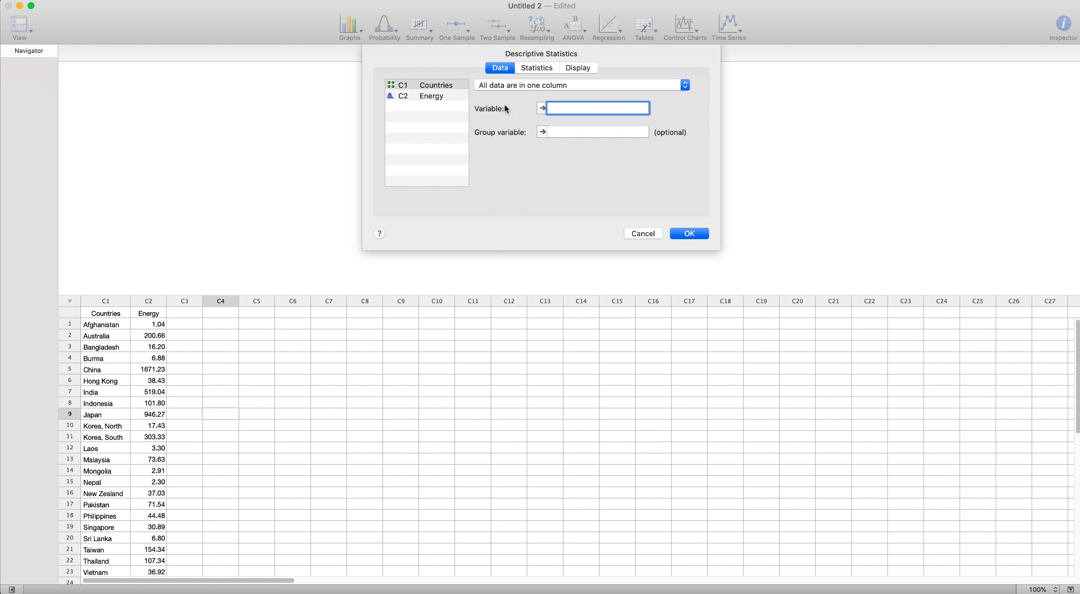
{"action": "double_click", "coordinate": [428, 98]}
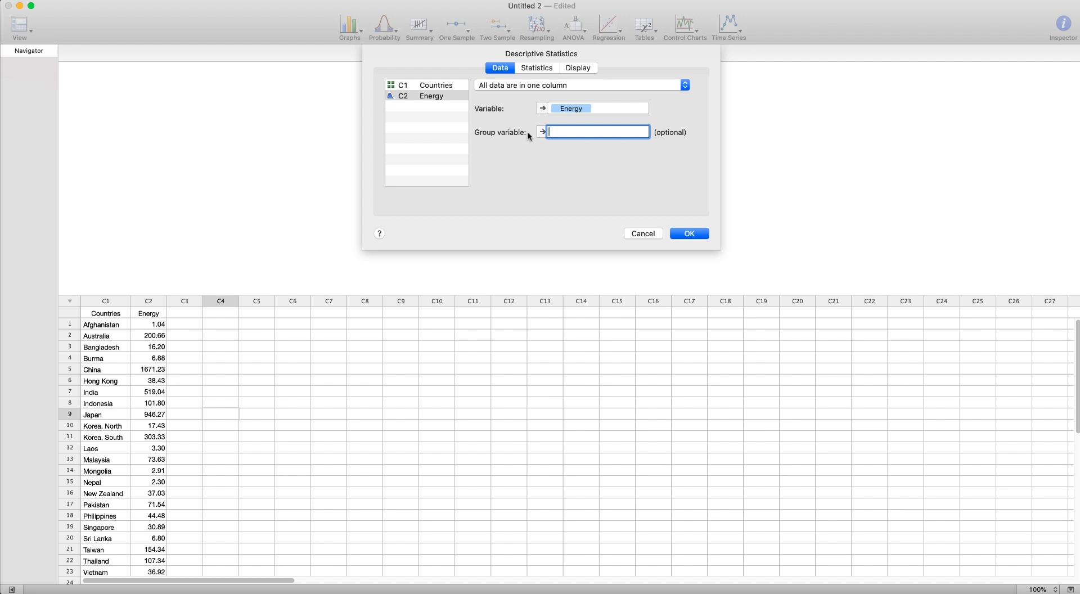
{"action": "left_click", "coordinate": [536, 69]}
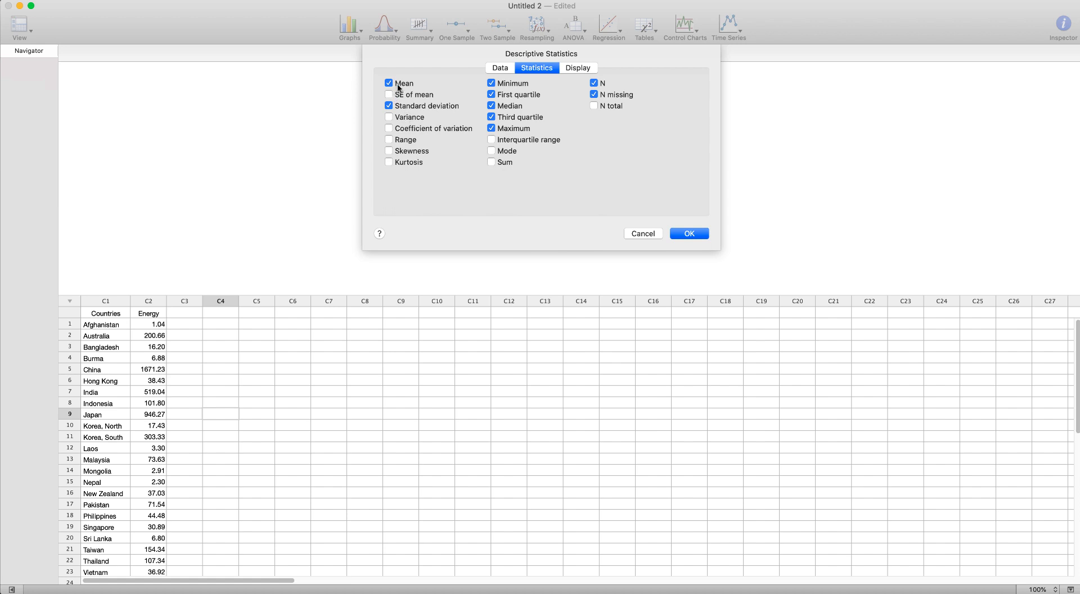
{"action": "left_click", "coordinate": [389, 140]}
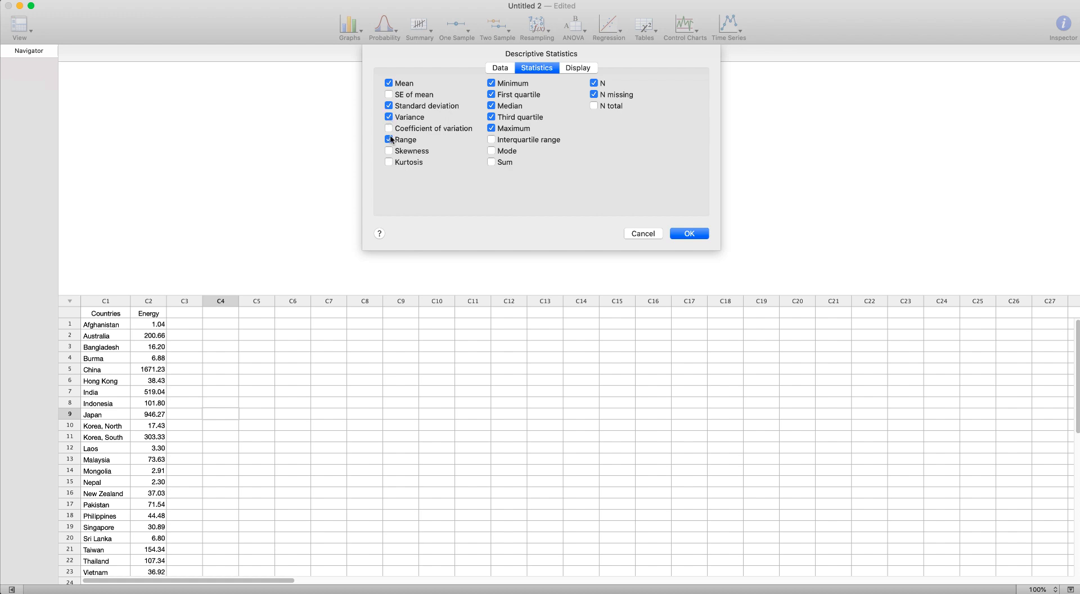
{"action": "left_click", "coordinate": [489, 150]}
{"action": "left_click", "coordinate": [491, 140]}
{"action": "left_click", "coordinate": [594, 95]}
{"action": "left_click", "coordinate": [687, 233]}
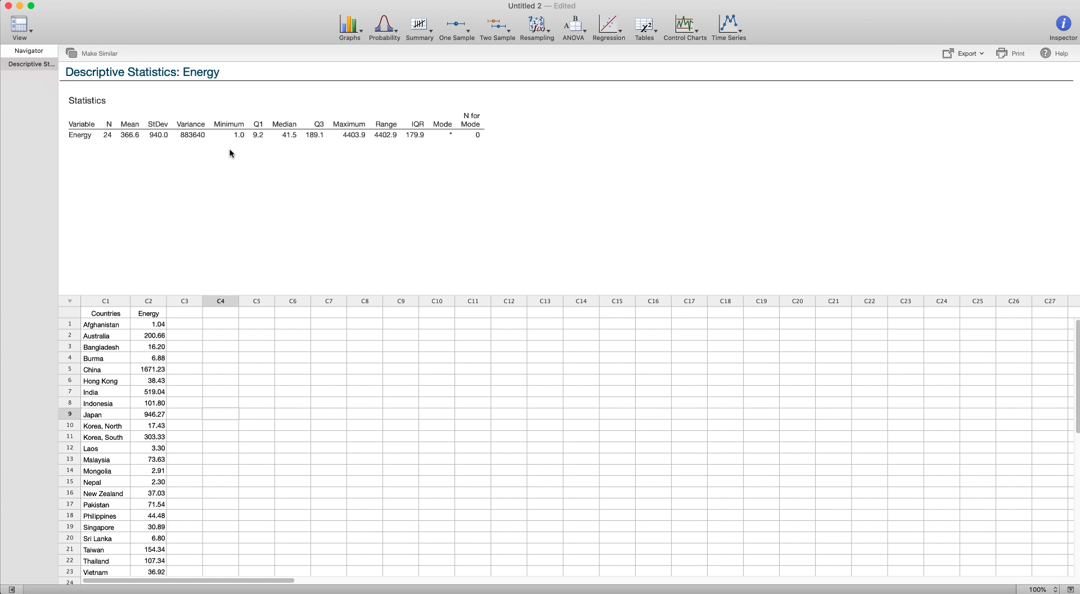
- Create a simple histogram of the Energy variable
{"action": "left_click", "coordinate": [128, 140]}
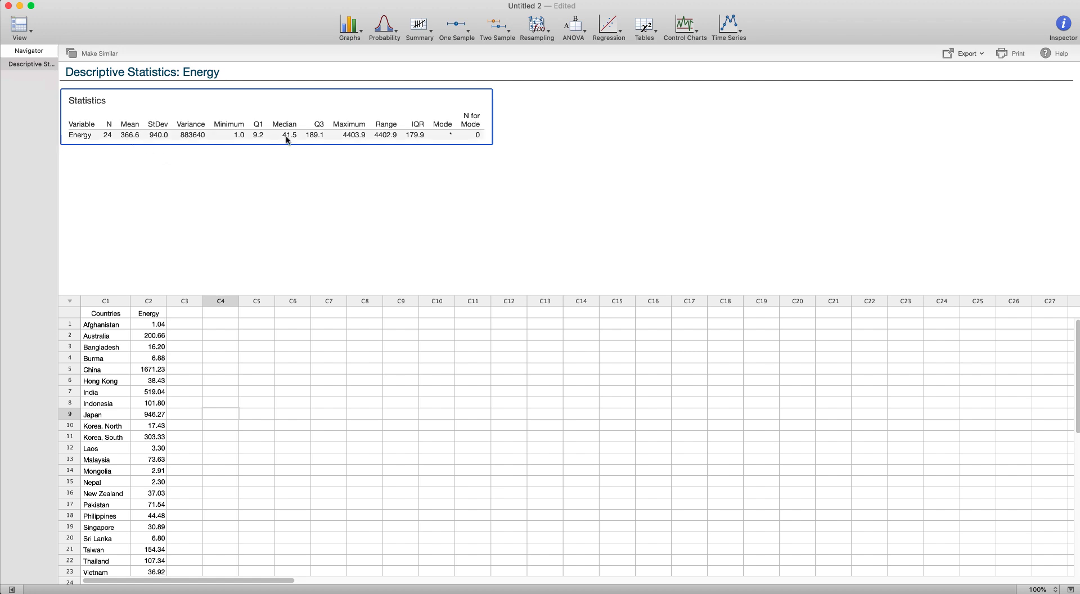
{"action": "left_click", "coordinate": [352, 35]}
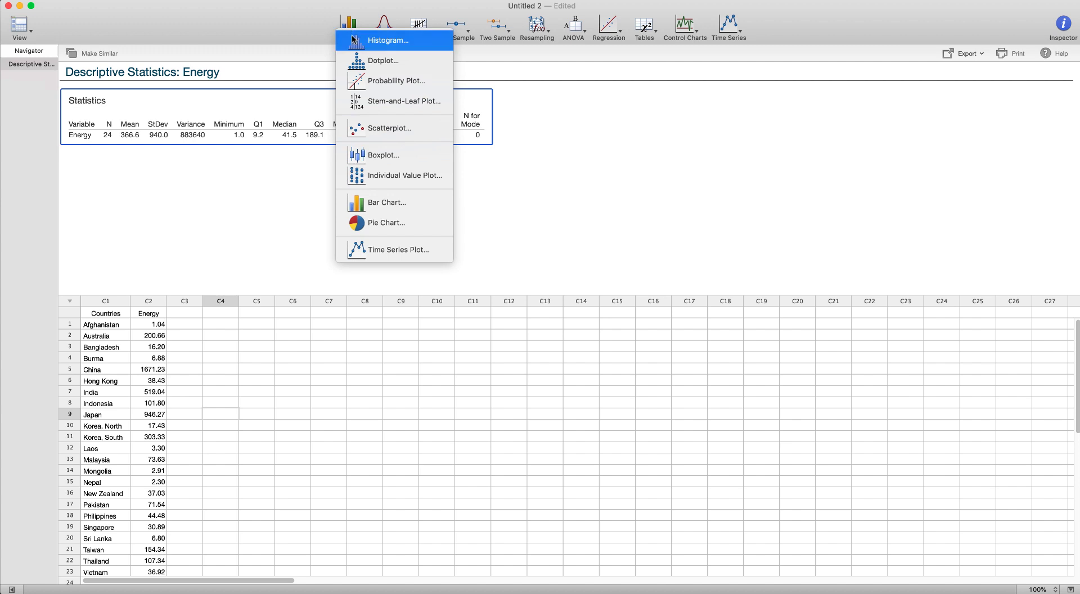
{"action": "left_click", "coordinate": [317, 41]}
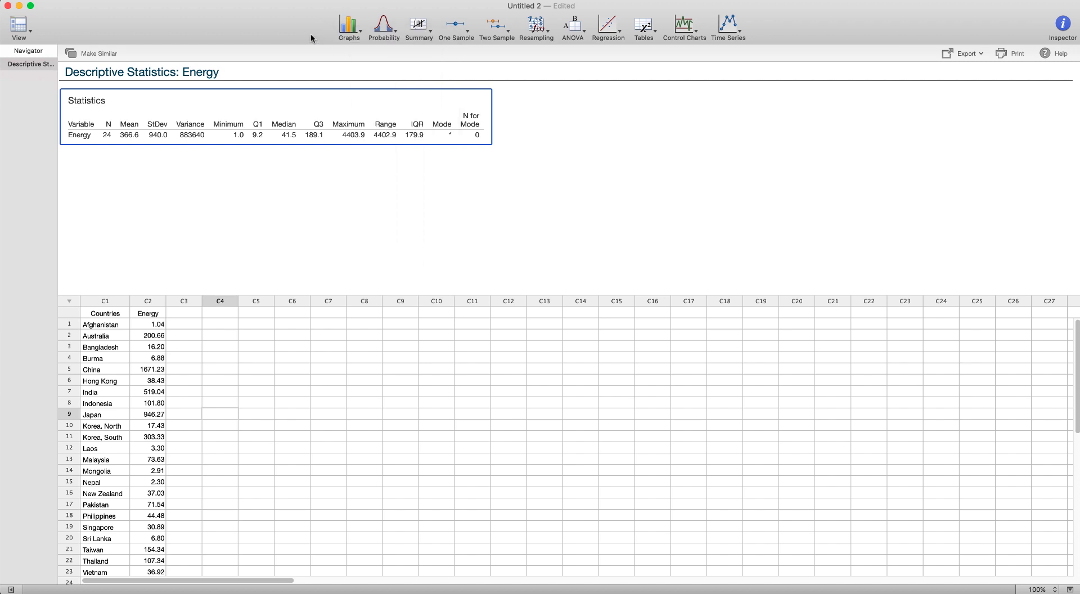
{"action": "left_click", "coordinate": [351, 36]}
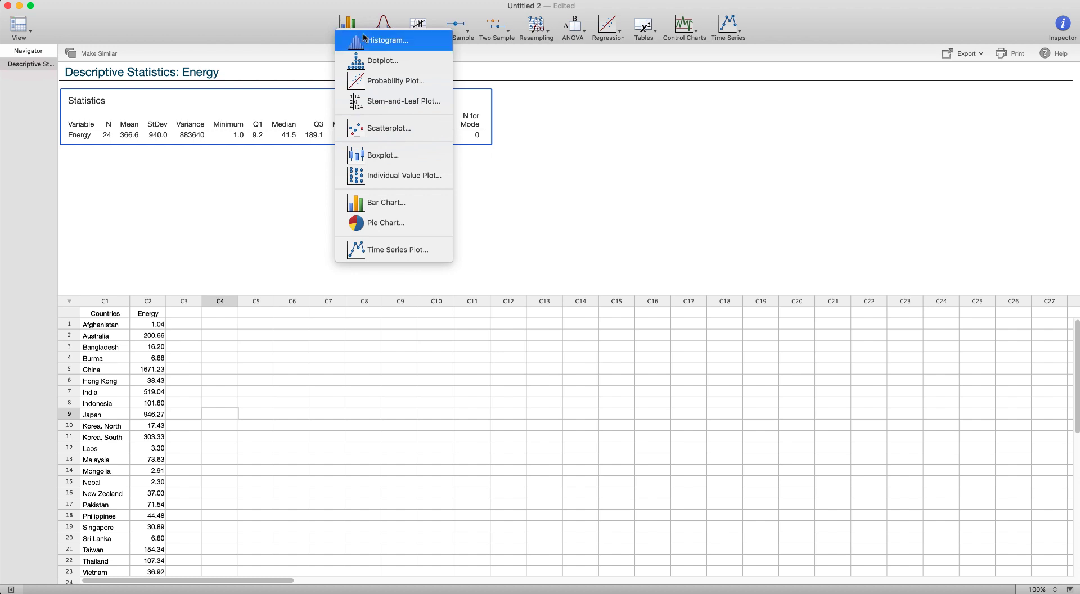
{"action": "left_click", "coordinate": [390, 43]}
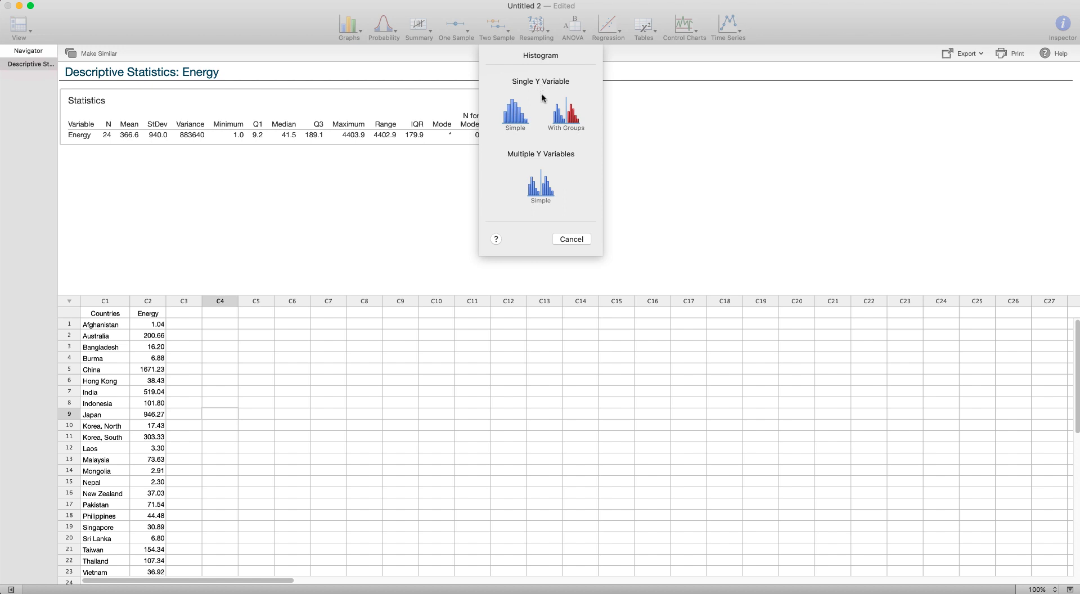
{"action": "left_click", "coordinate": [514, 120]}
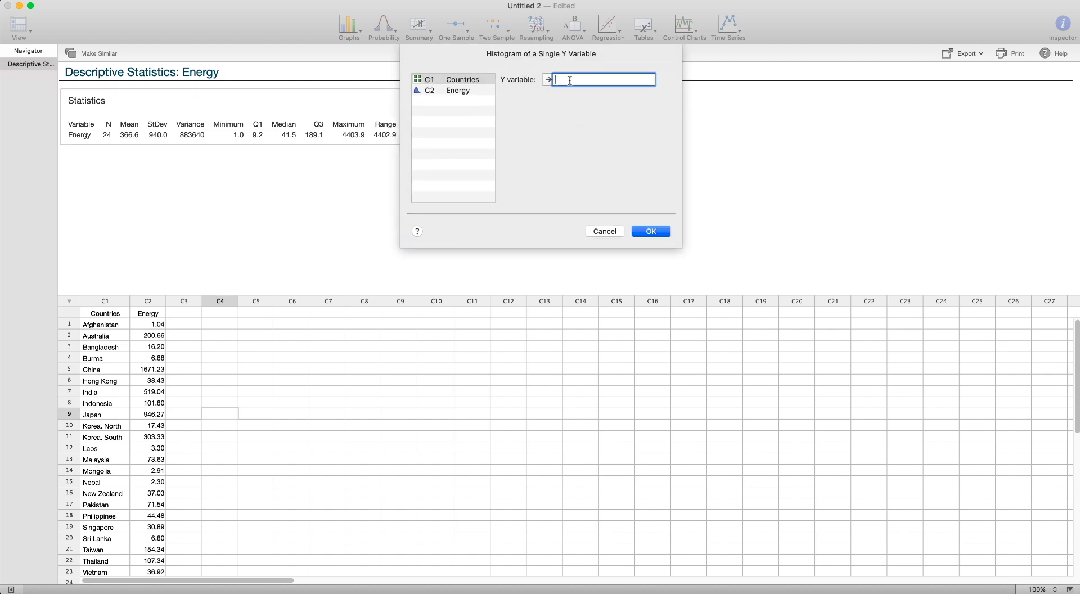
{"action": "double_click", "coordinate": [454, 90]}
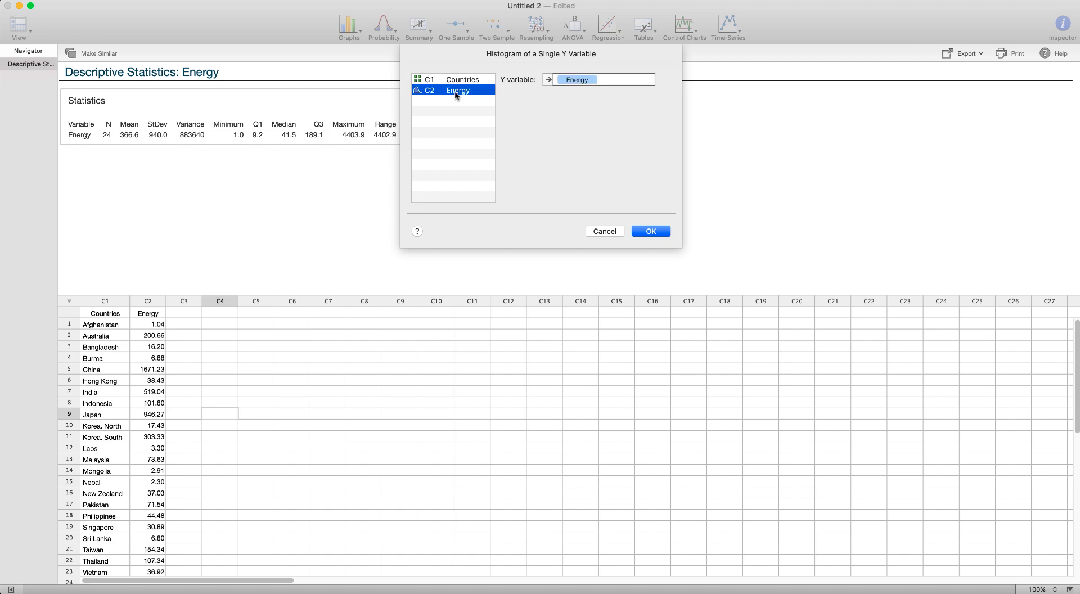
{"action": "left_click", "coordinate": [648, 232]}
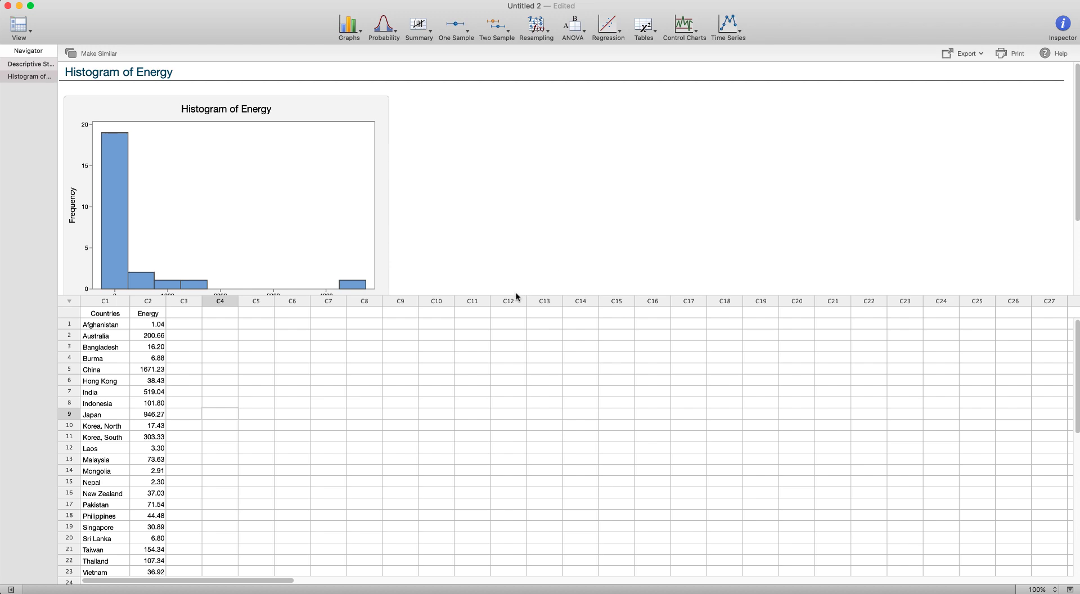
- Examine the histogram's summary statistics and the last rows of the Energy data
{"action": "left_click_drag", "start_coordinate": [513, 295], "coordinate": [493, 398]}
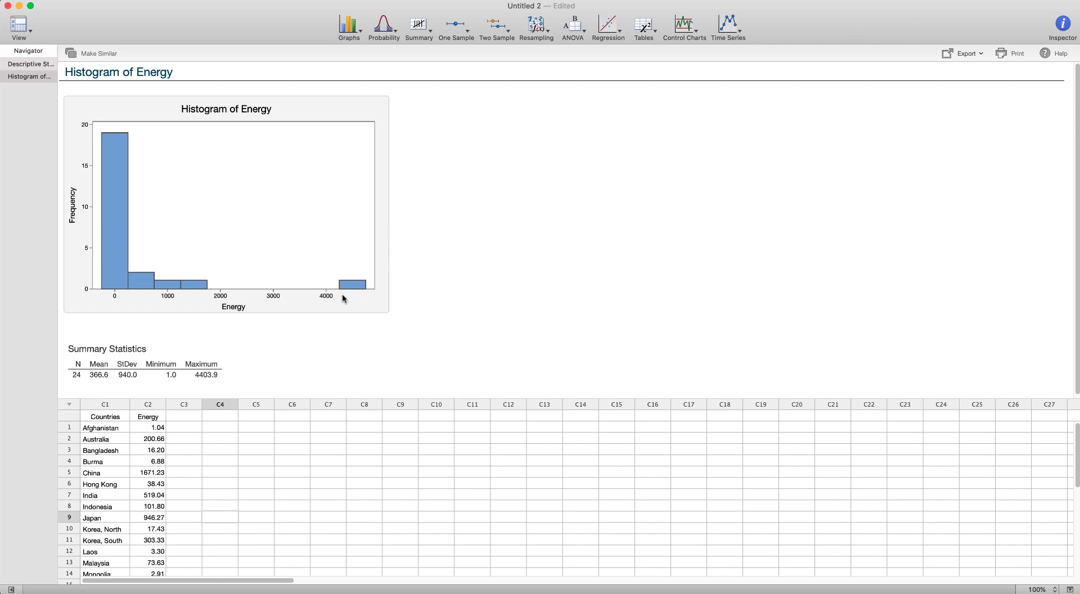
{"action": "mouse_move", "coordinate": [360, 289]}
{"action": "scroll", "coordinate": [344, 388], "scroll_direction": "down", "scroll_amount": 1}
{"action": "scroll", "coordinate": [300, 473], "scroll_direction": "down", "scroll_amount": 2}
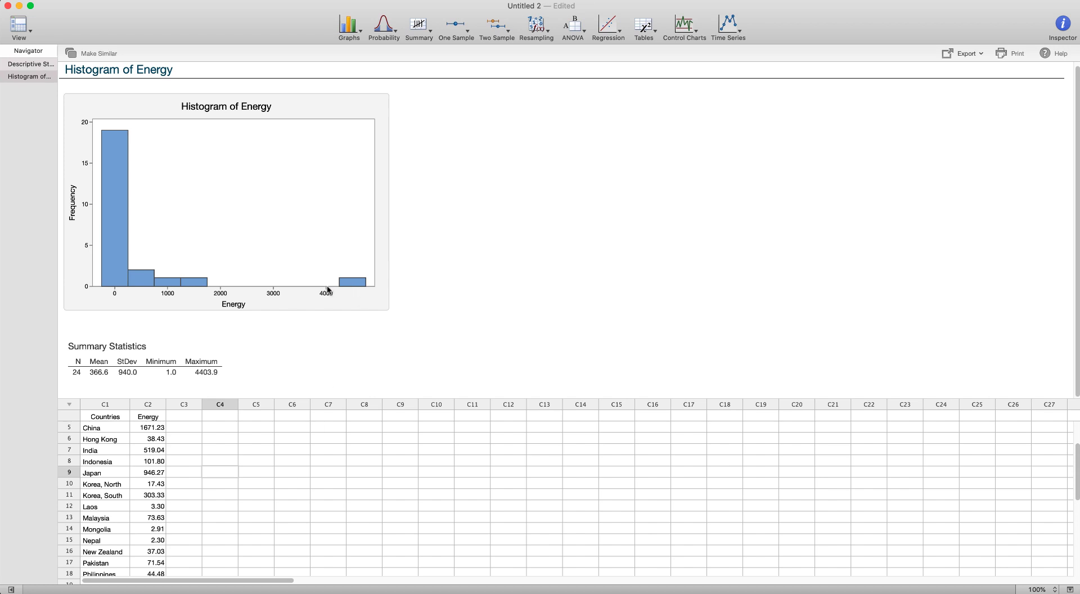
{"action": "scroll", "coordinate": [318, 429], "scroll_direction": "down", "scroll_amount": 5}
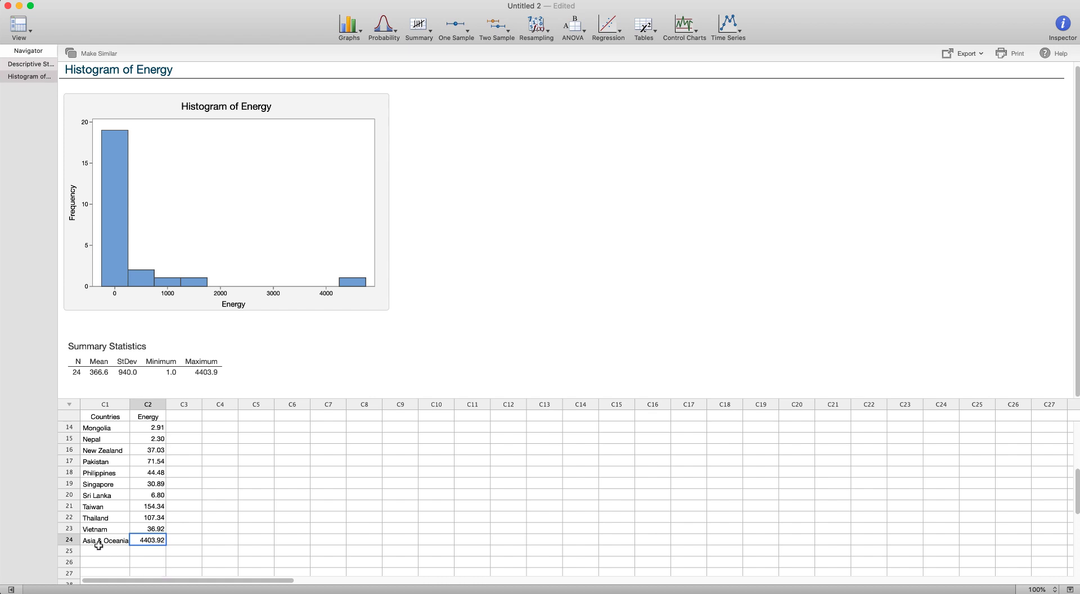
{"action": "left_click_drag", "start_coordinate": [100, 540], "coordinate": [136, 540]}
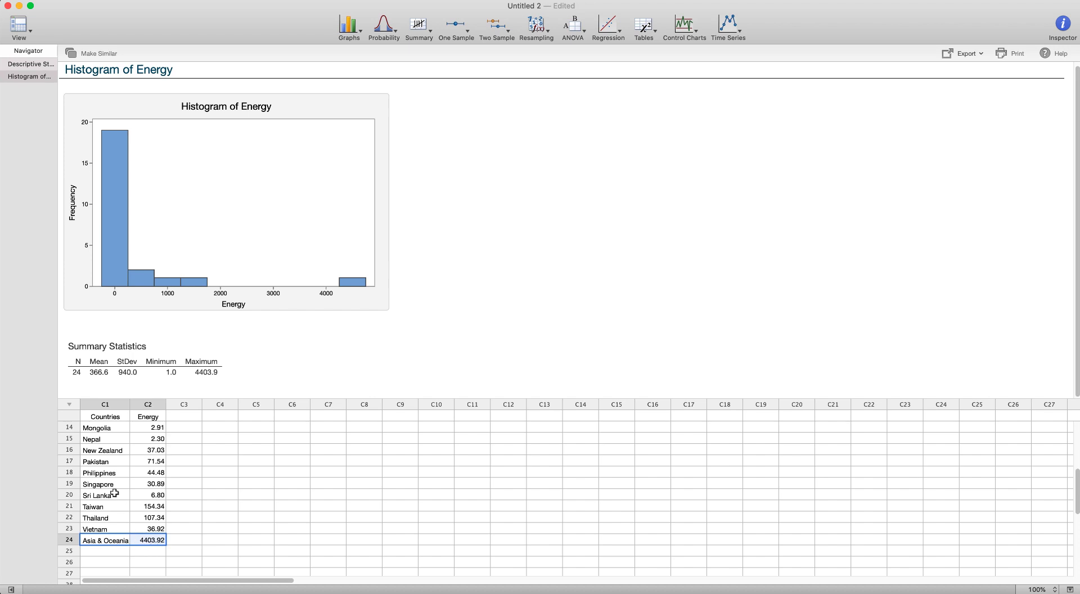
{"action": "scroll", "coordinate": [115, 495], "scroll_direction": "up", "scroll_amount": 5}
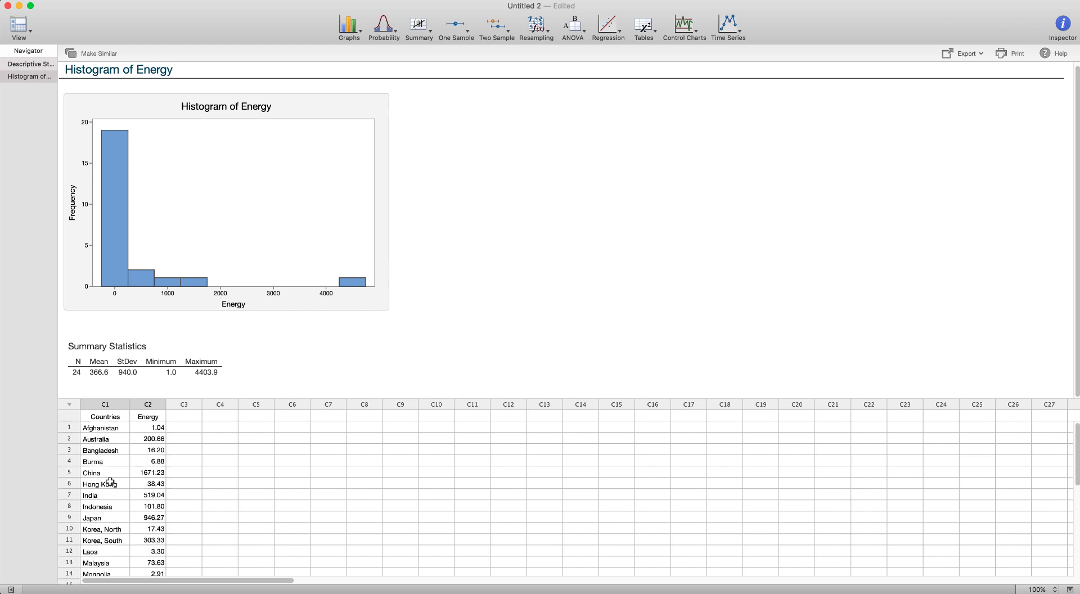
{"action": "scroll", "coordinate": [107, 503], "scroll_direction": "down", "scroll_amount": 2}
{"action": "scroll", "coordinate": [107, 504], "scroll_direction": "down", "scroll_amount": 4}
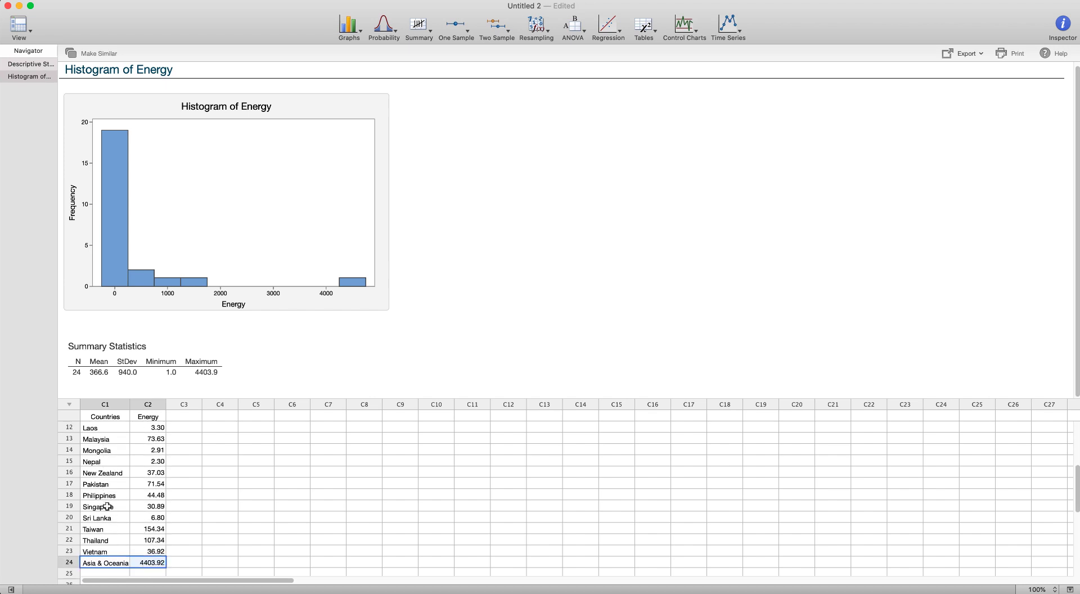
- Clear the Asia & Oceania row's country and energy values from the worksheet
{"action": "left_click", "coordinate": [145, 562]}
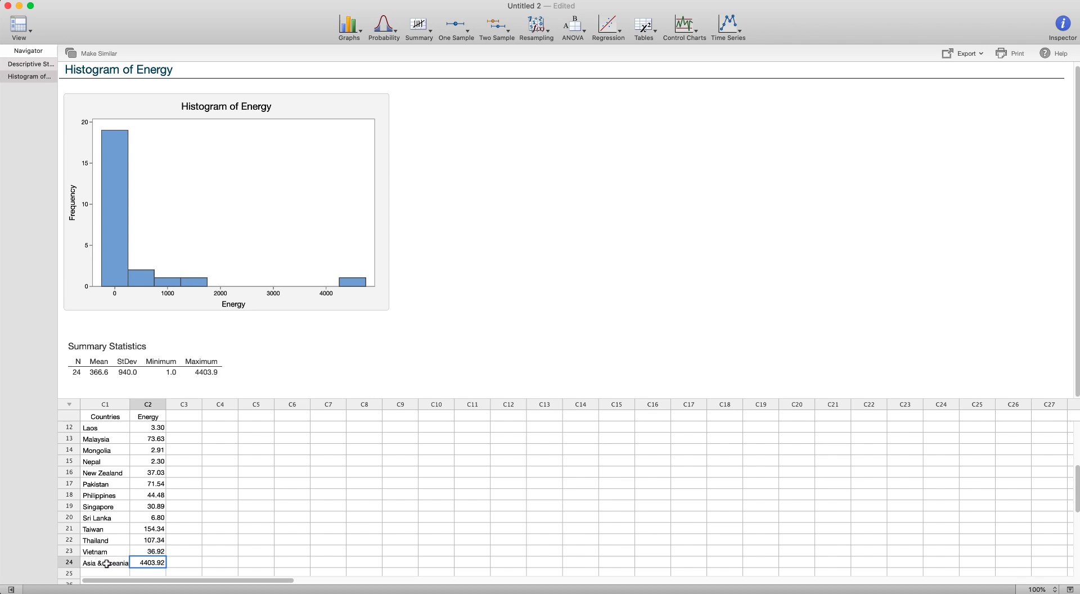
{"action": "left_click_drag", "start_coordinate": [107, 563], "coordinate": [138, 563]}
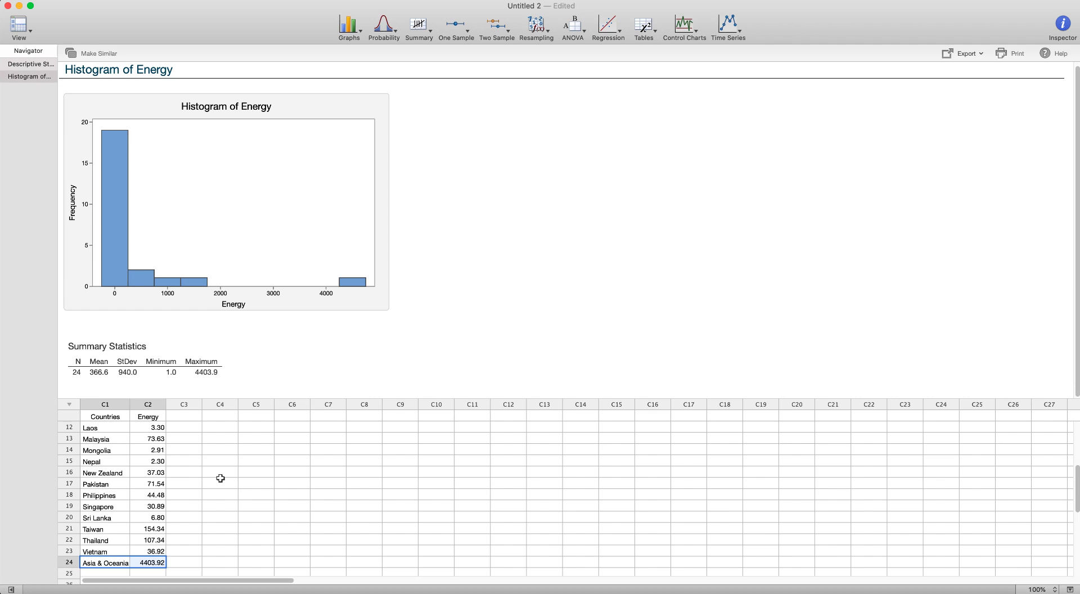
{"action": "left_click", "coordinate": [187, 515]}
{"action": "left_click_drag", "start_coordinate": [113, 563], "coordinate": [146, 562]}
{"action": "key", "text": "BackSpace"}
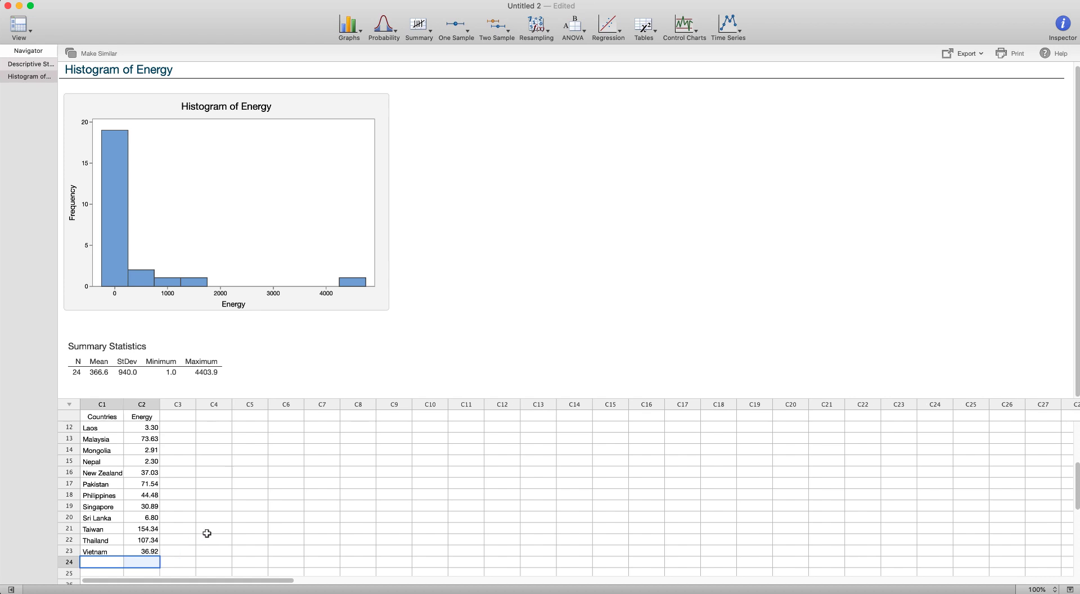
{"action": "left_click", "coordinate": [206, 529]}
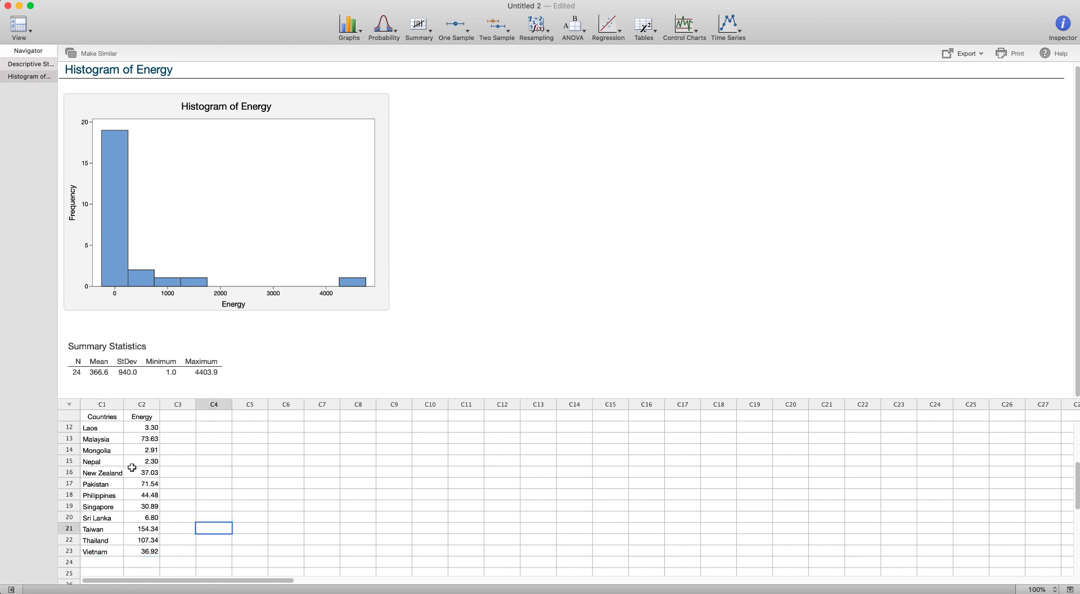
{"action": "scroll", "coordinate": [132, 468], "scroll_direction": "up", "scroll_amount": 4}
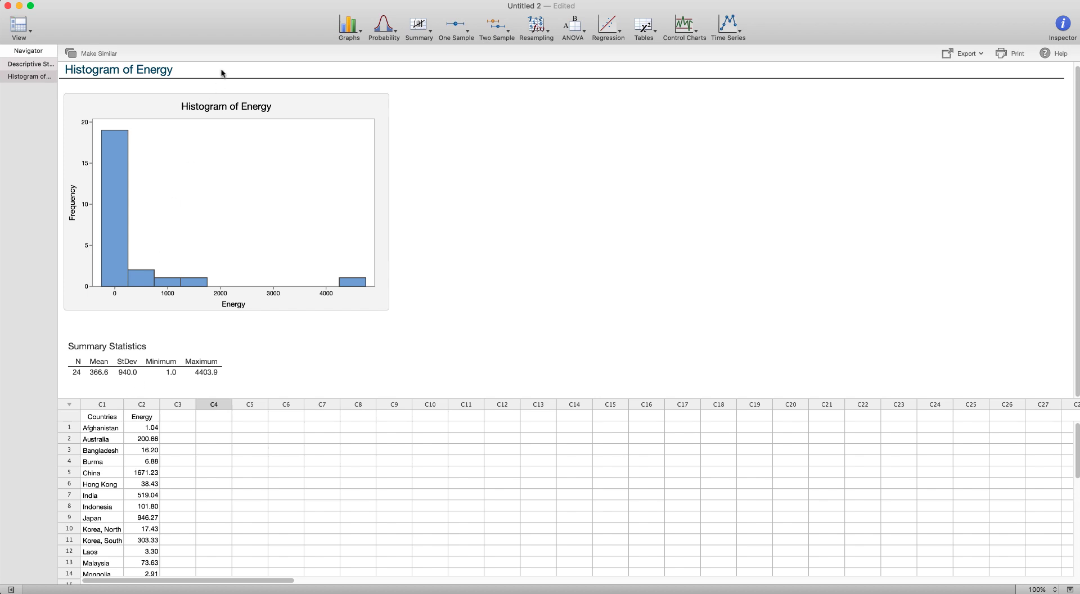
- Create a new simple histogram of the Energy variable from the edited data
{"action": "left_click", "coordinate": [345, 32]}
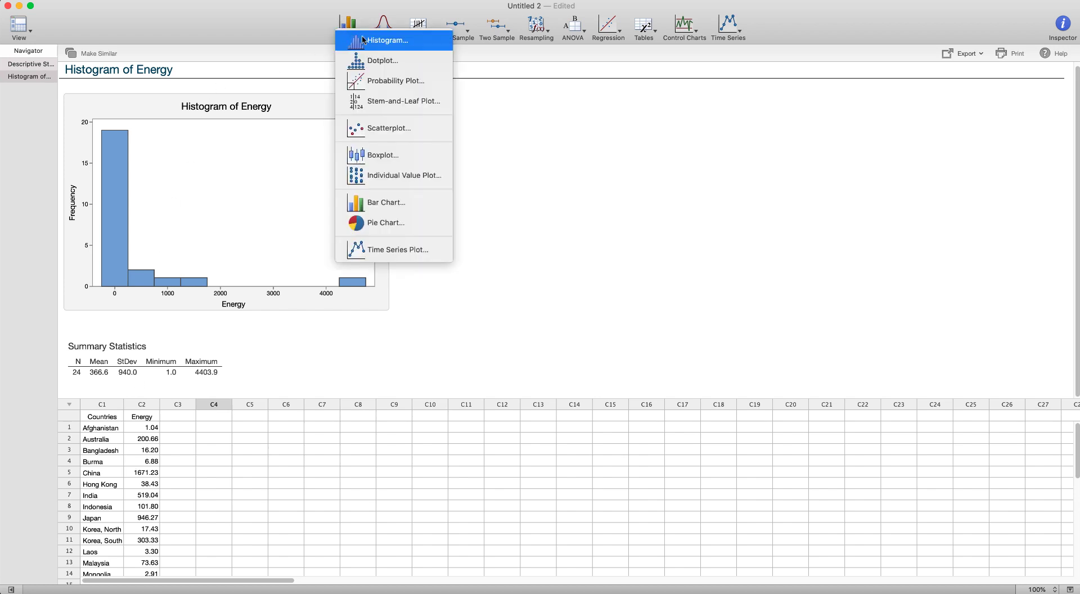
{"action": "left_click", "coordinate": [306, 162]}
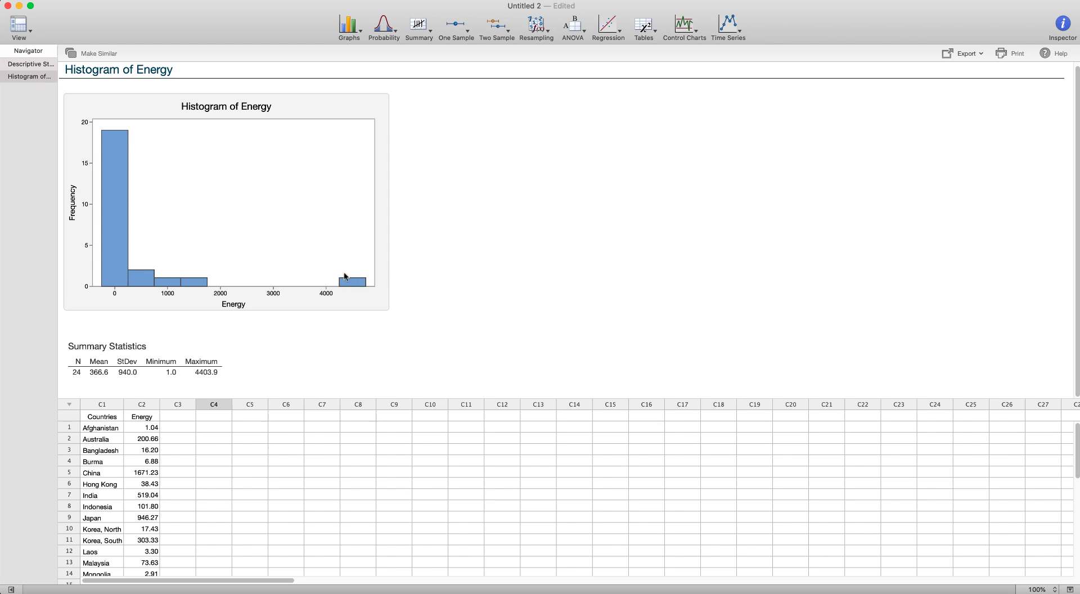
{"action": "mouse_move", "coordinate": [127, 264]}
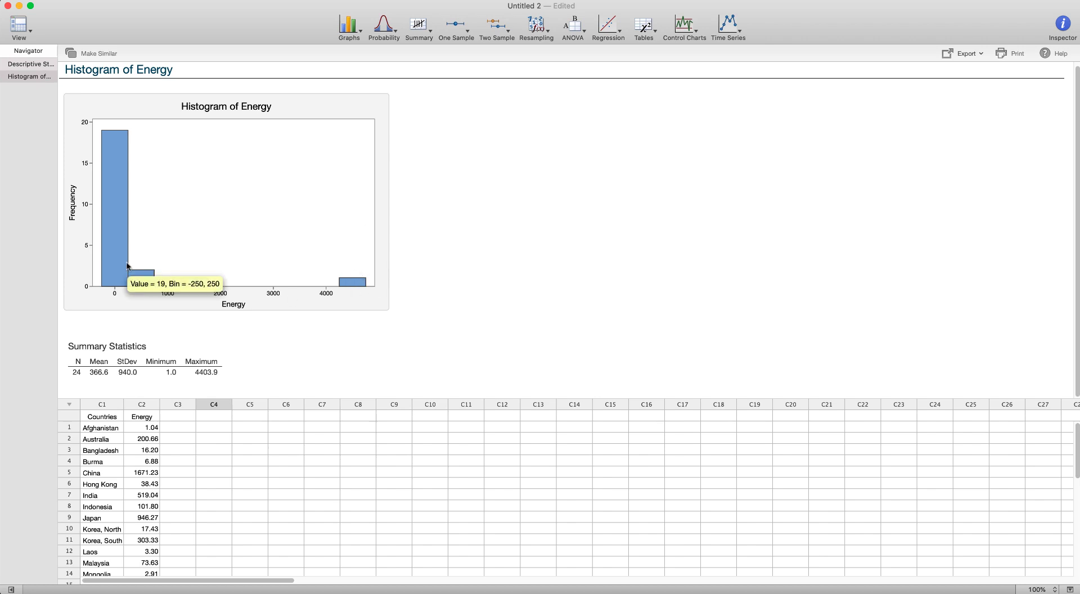
{"action": "left_click", "coordinate": [350, 23]}
{"action": "left_click", "coordinate": [359, 40]}
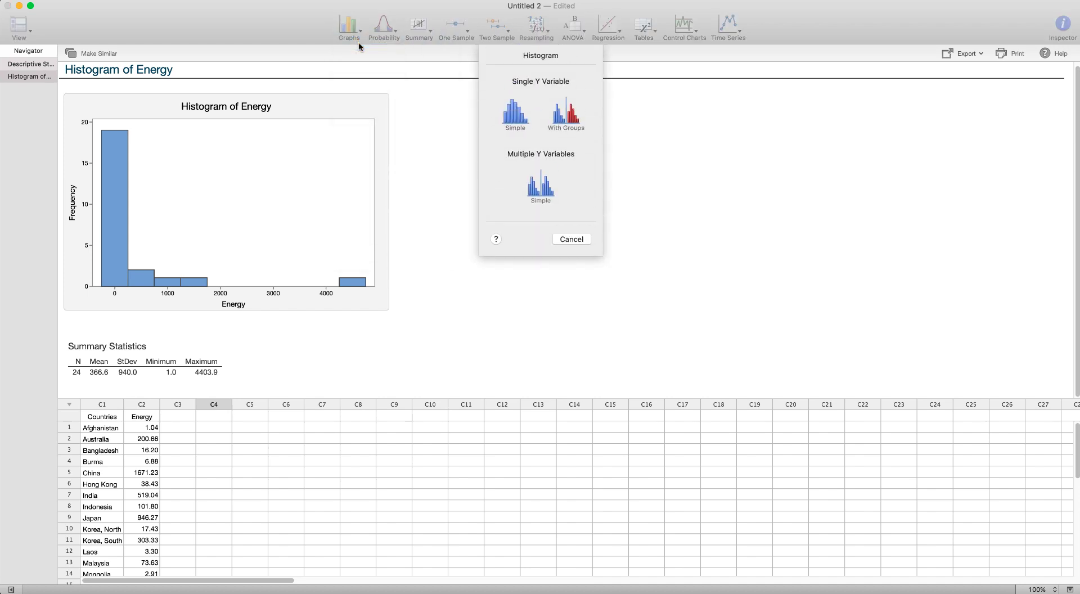
{"action": "left_click", "coordinate": [528, 118]}
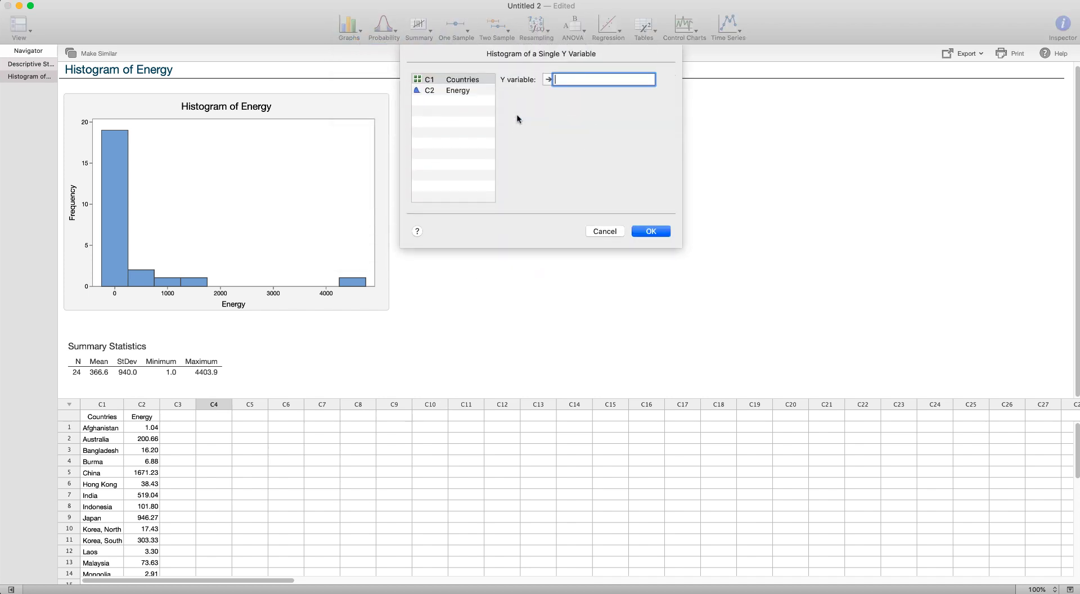
{"action": "double_click", "coordinate": [459, 90]}
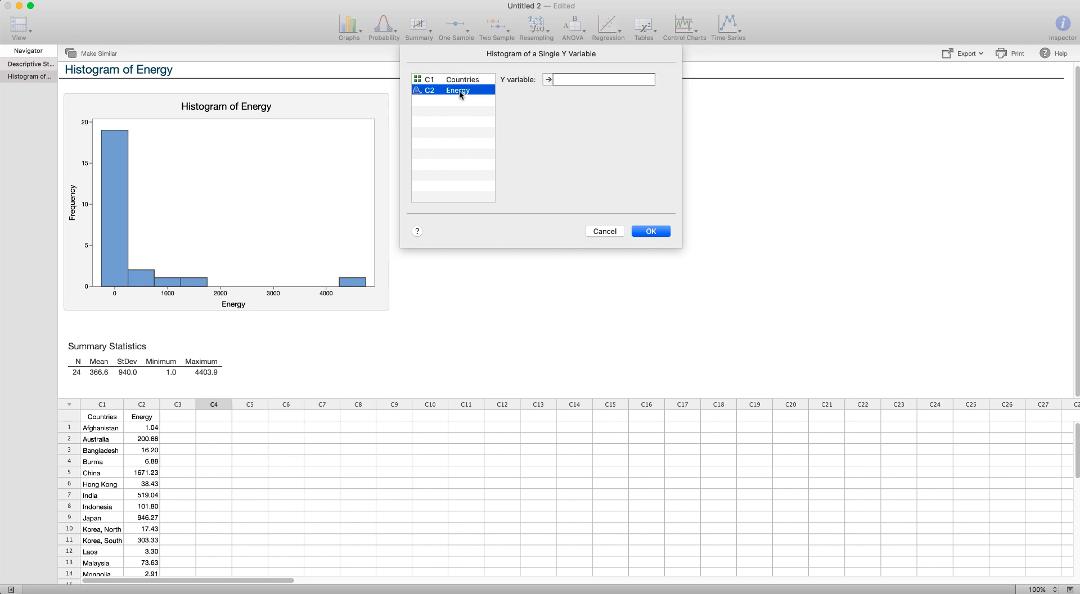
{"action": "left_click", "coordinate": [646, 233]}
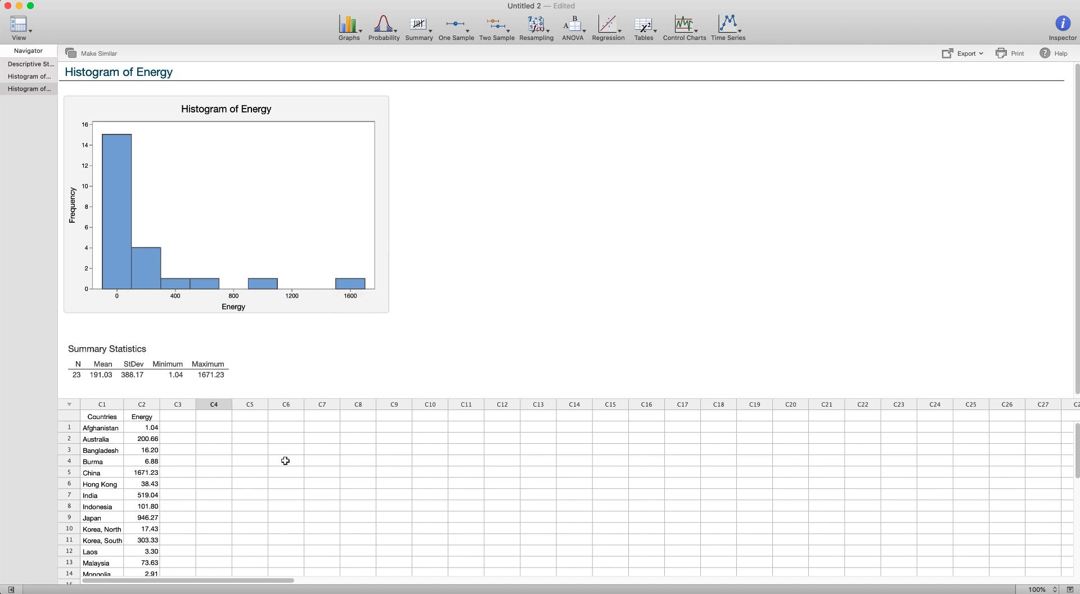
- Run Descriptive Statistics on Energy, adding variance and range and removing SE of mean and N missing
{"action": "scroll", "coordinate": [285, 460], "scroll_direction": "down", "scroll_amount": 5}
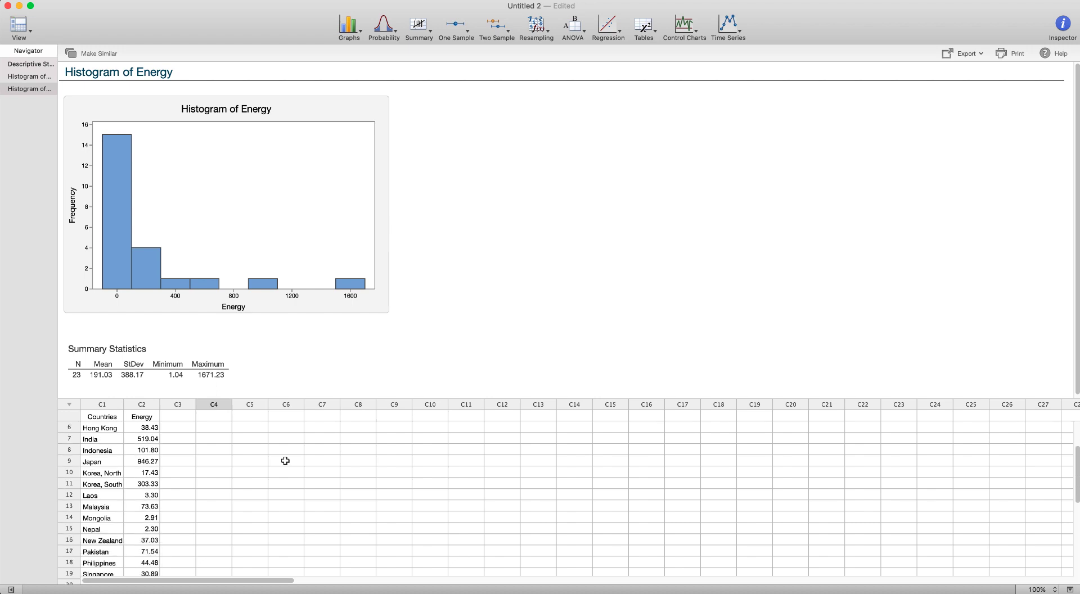
{"action": "scroll", "coordinate": [285, 460], "scroll_direction": "up", "scroll_amount": 4}
{"action": "left_click", "coordinate": [145, 439]}
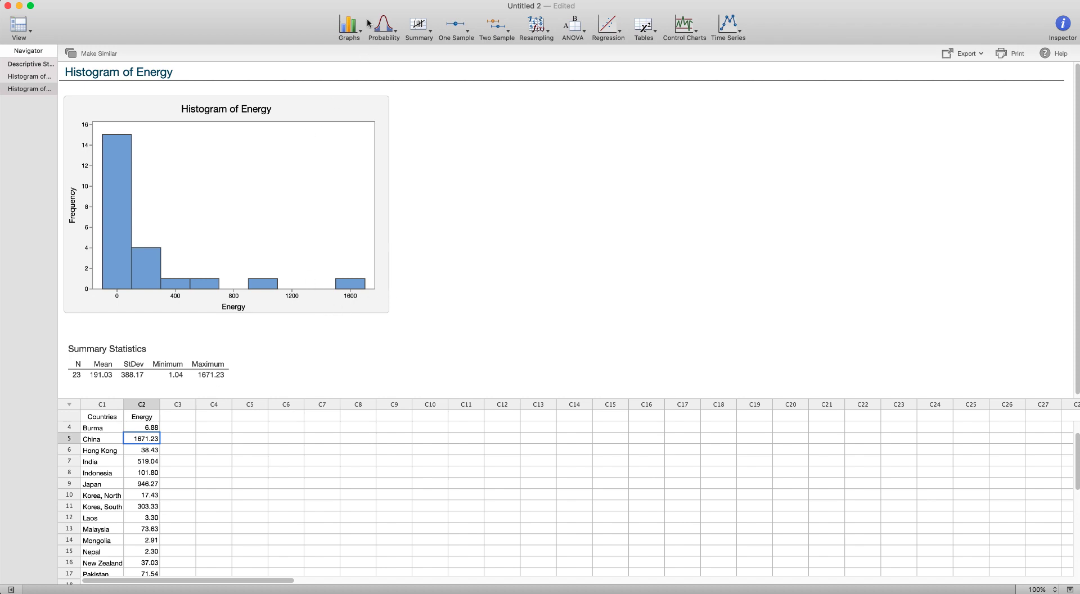
{"action": "left_click", "coordinate": [424, 29]}
{"action": "left_click", "coordinate": [429, 37]}
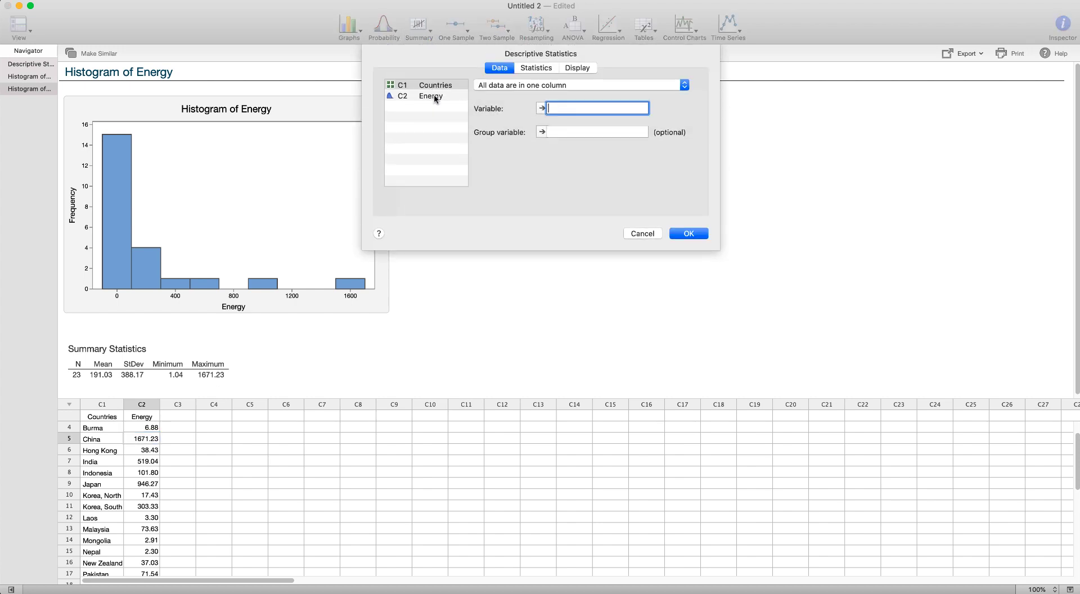
{"action": "double_click", "coordinate": [433, 95]}
{"action": "left_click", "coordinate": [550, 68]}
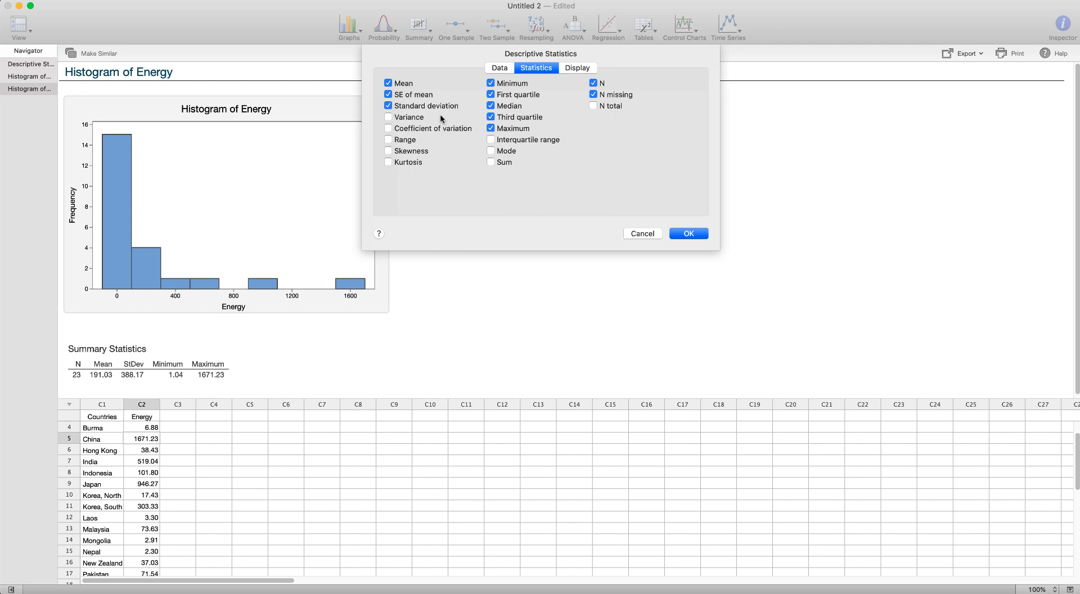
{"action": "left_click", "coordinate": [388, 95]}
{"action": "left_click", "coordinate": [389, 117]}
{"action": "left_click", "coordinate": [388, 140]}
{"action": "left_click", "coordinate": [593, 94]}
{"action": "left_click", "coordinate": [683, 233]}
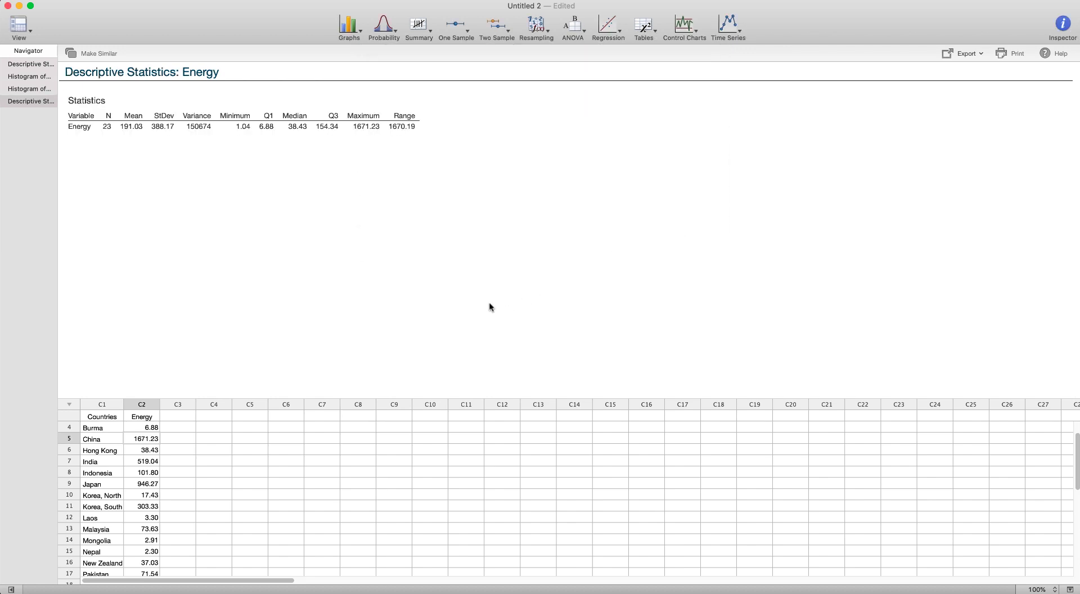
- Compare the earlier and new Descriptive Statistics outputs for Energy
{"action": "left_click", "coordinate": [137, 129]}
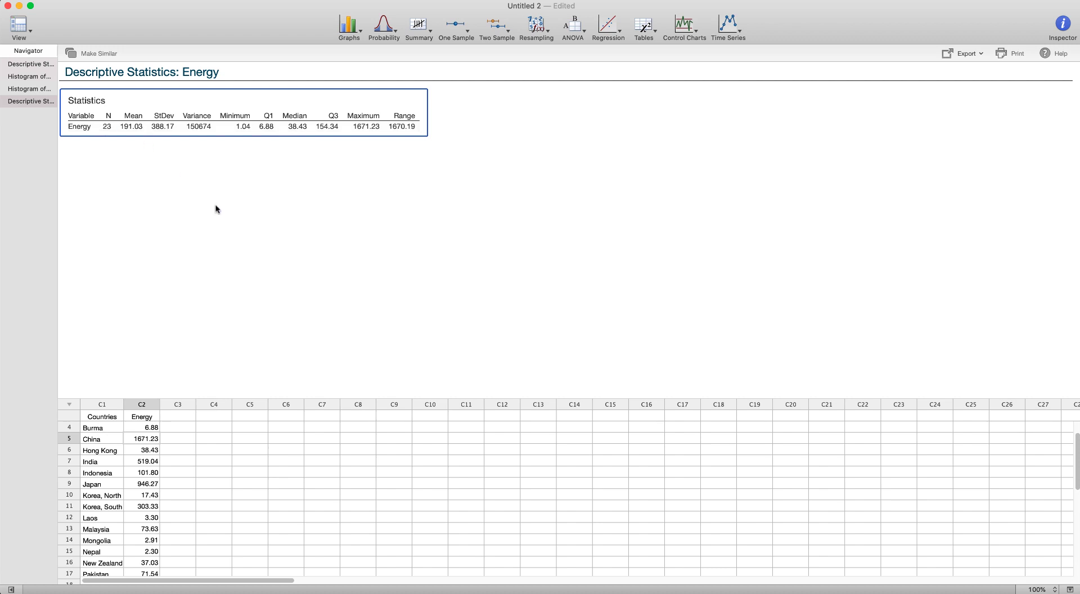
{"action": "left_click", "coordinate": [32, 63]}
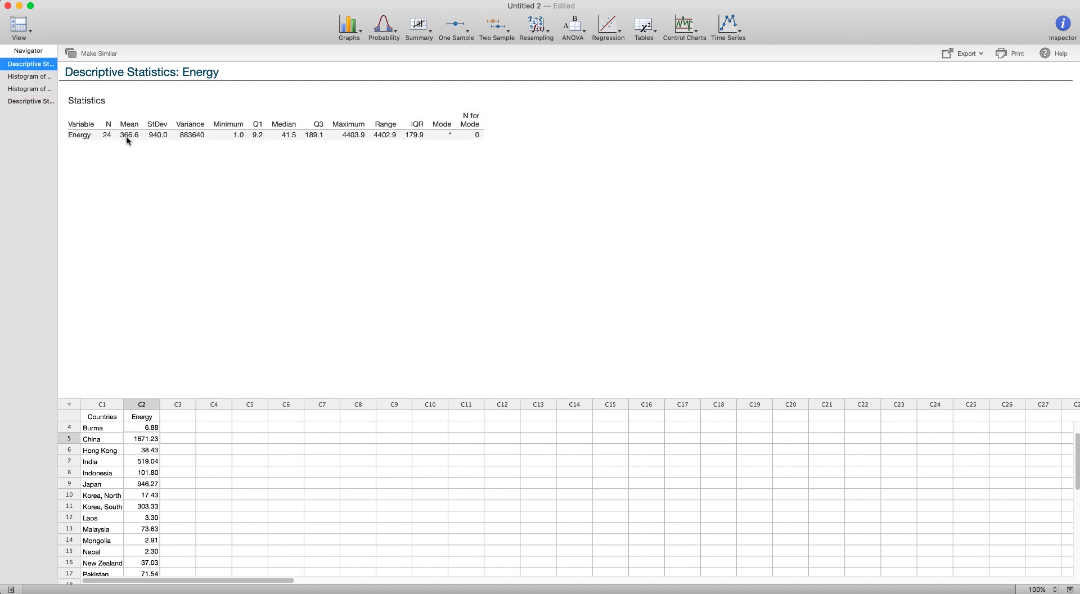
{"action": "left_click", "coordinate": [37, 100]}
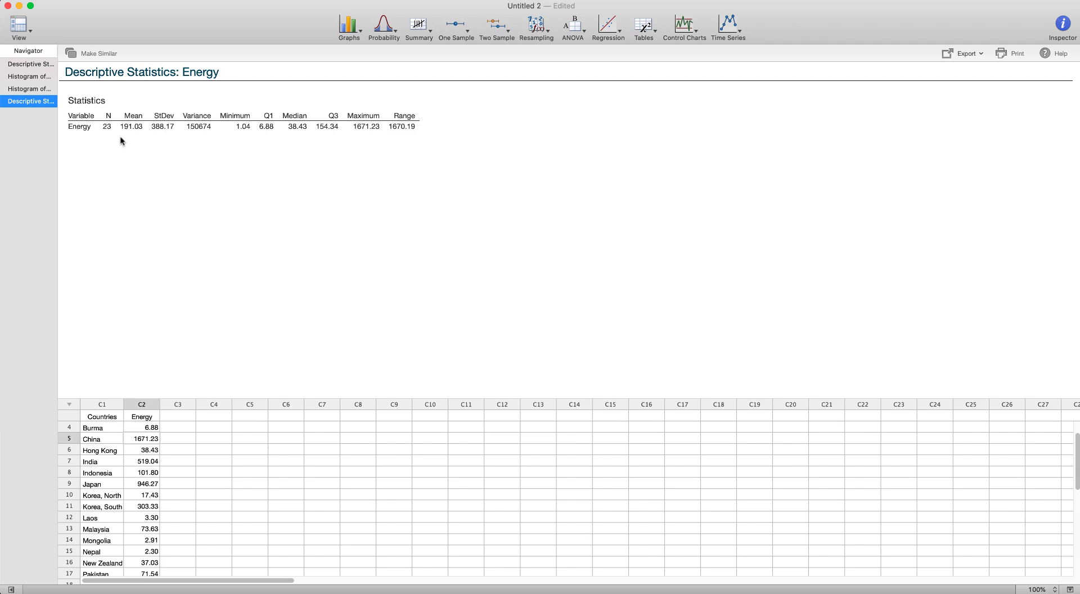
{"action": "left_click", "coordinate": [39, 64]}
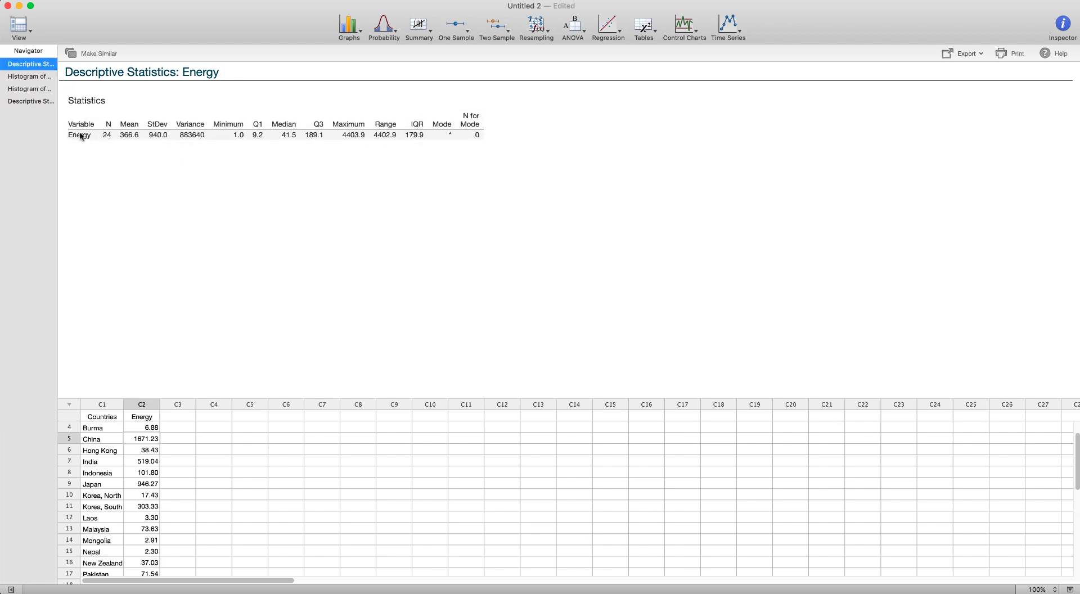
{"action": "left_click", "coordinate": [40, 102]}
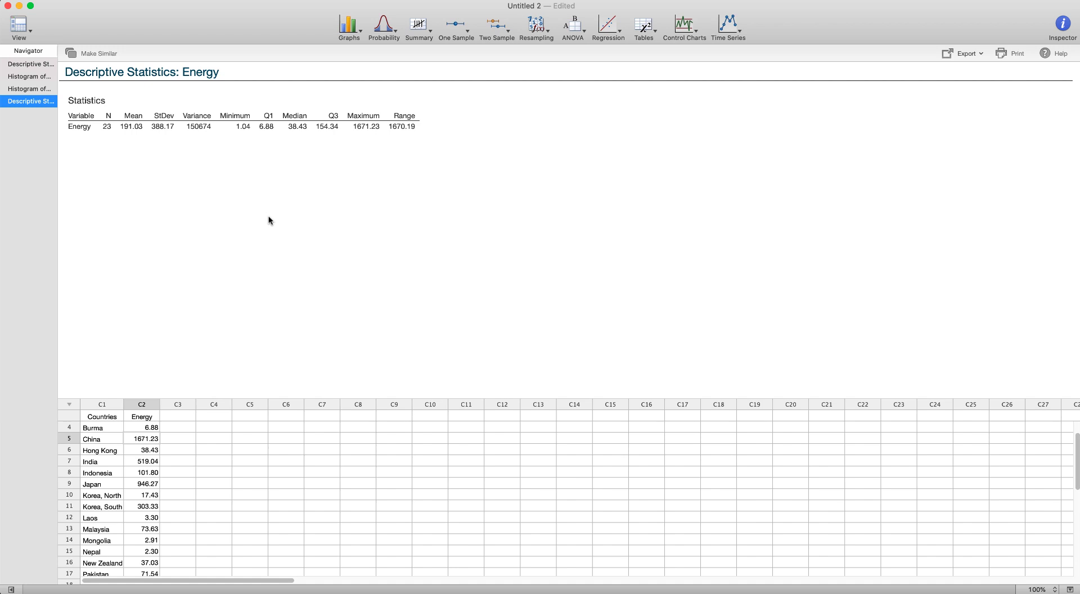
- Open the Cotton worksheet from Data for Minitab exercise.xlsx and maximize its window
{"action": "left_click", "coordinate": [108, 3]}
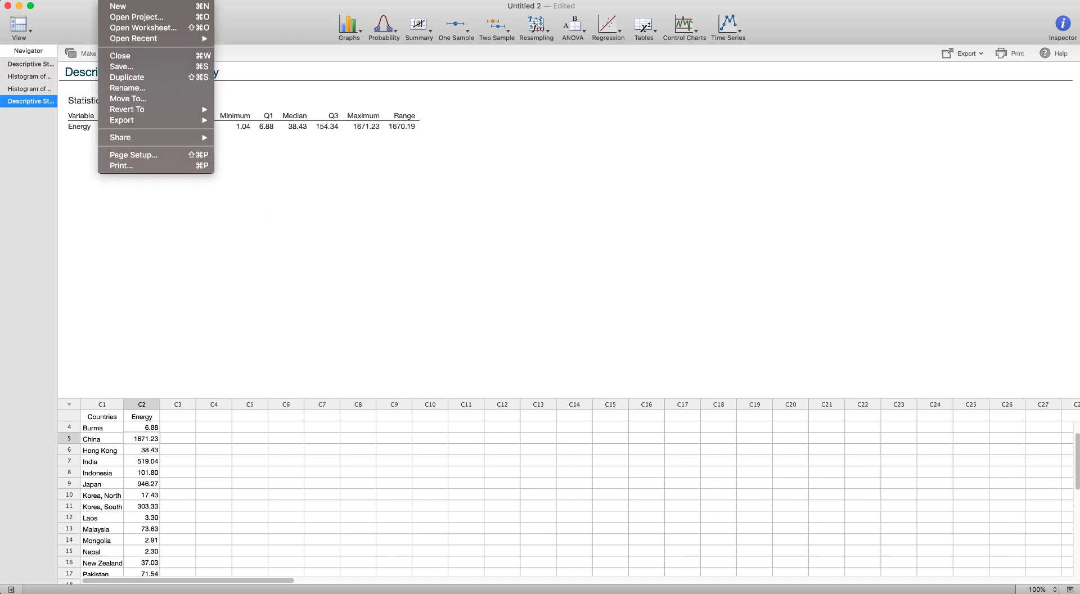
{"action": "left_click", "coordinate": [114, 31]}
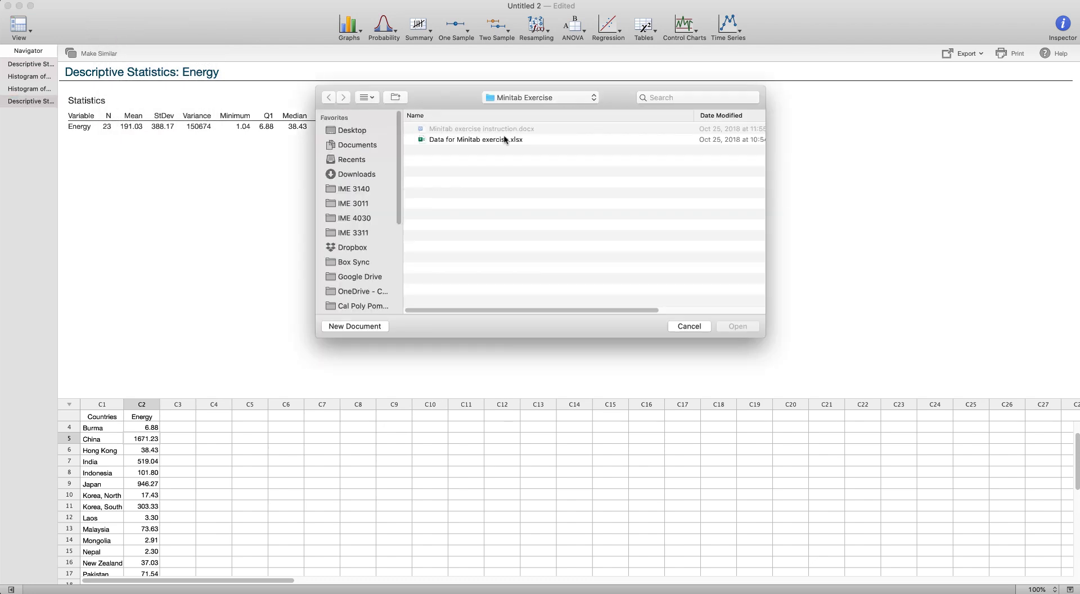
{"action": "left_click", "coordinate": [480, 140]}
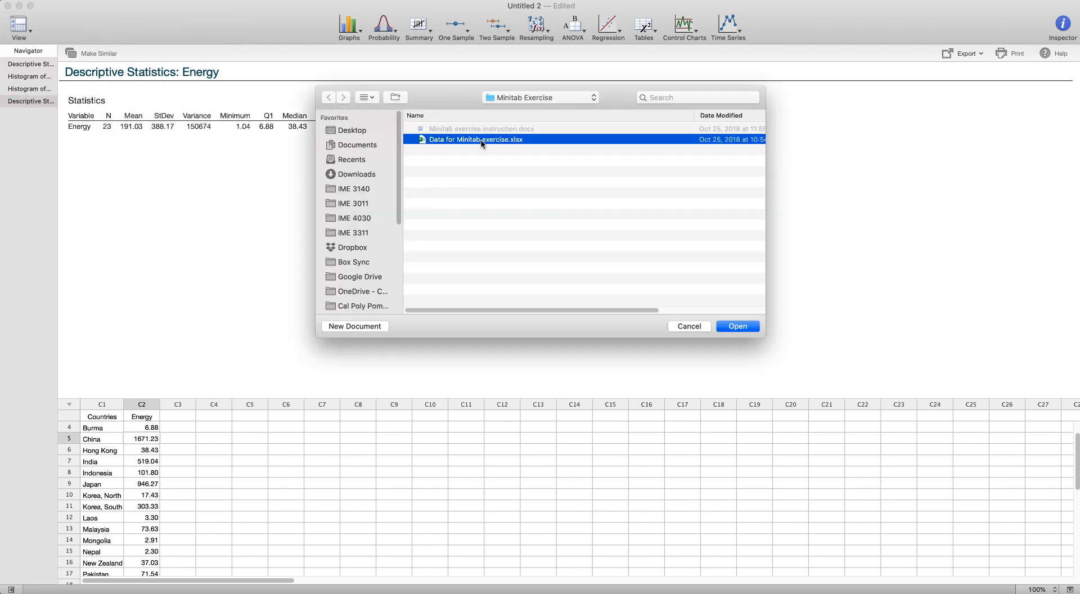
{"action": "left_click", "coordinate": [738, 326]}
{"action": "left_click", "coordinate": [435, 168]}
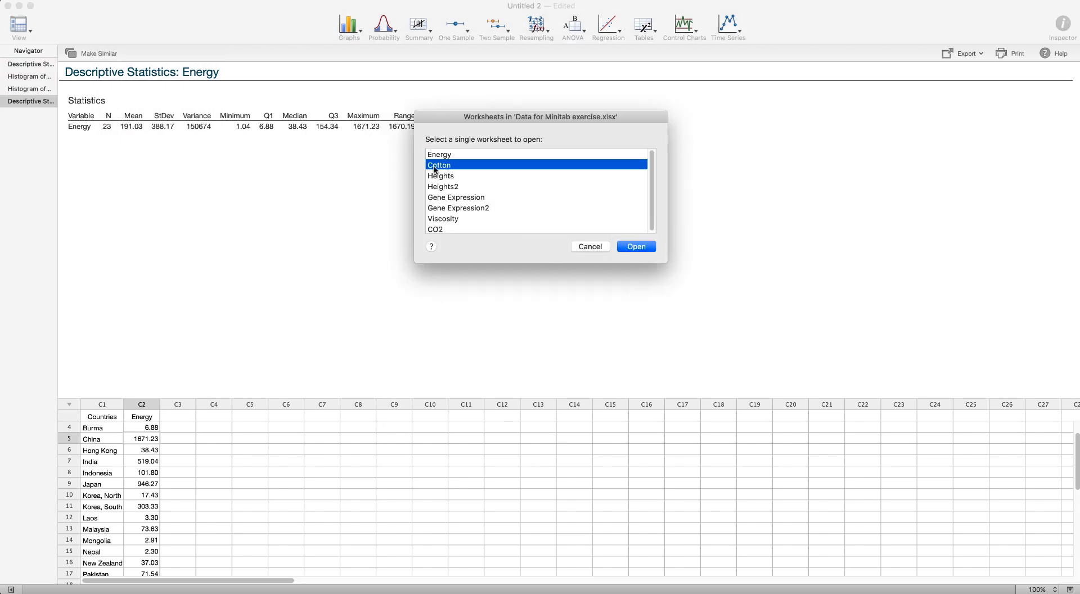
{"action": "left_click", "coordinate": [634, 249]}
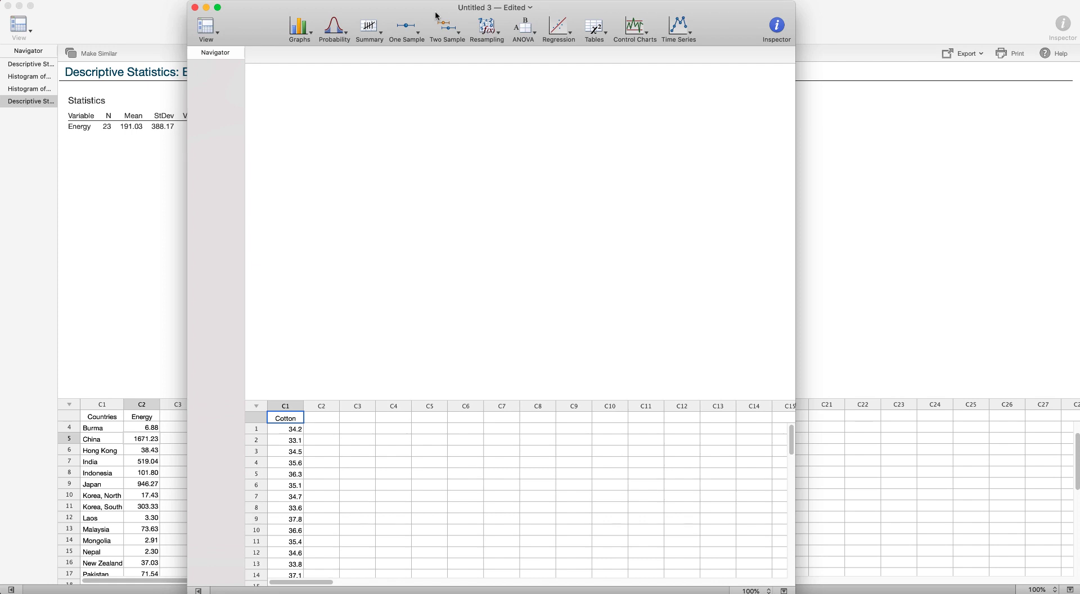
{"action": "double_click", "coordinate": [436, 15]}
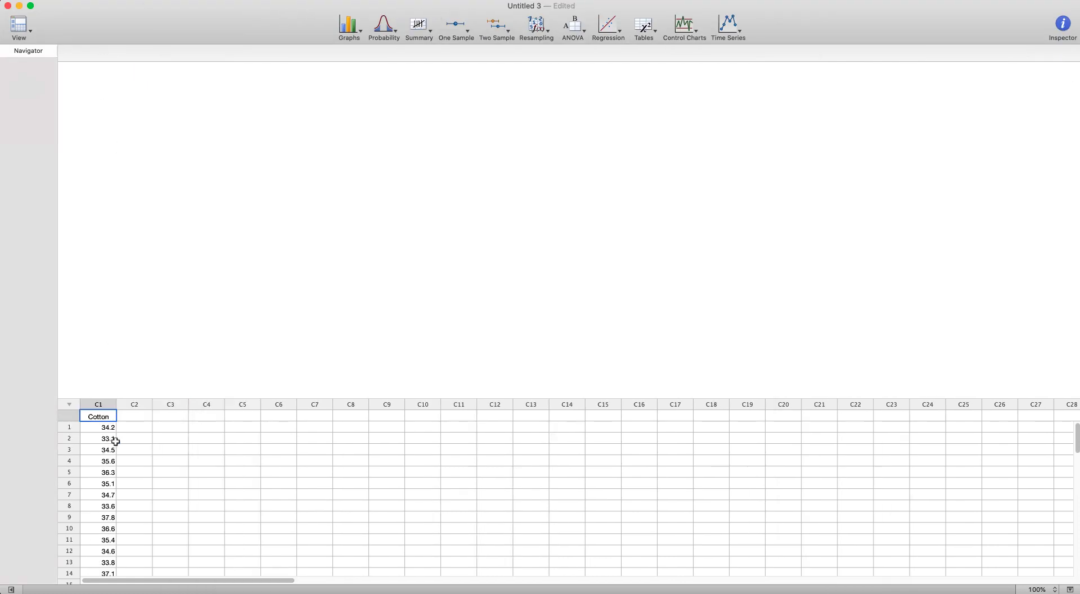
- Browse through the Cotton data column
{"action": "scroll", "coordinate": [103, 475], "scroll_direction": "down", "scroll_amount": 10}
{"action": "scroll", "coordinate": [104, 476], "scroll_direction": "down", "scroll_amount": 12}
{"action": "scroll", "coordinate": [104, 476], "scroll_direction": "up", "scroll_amount": 3}
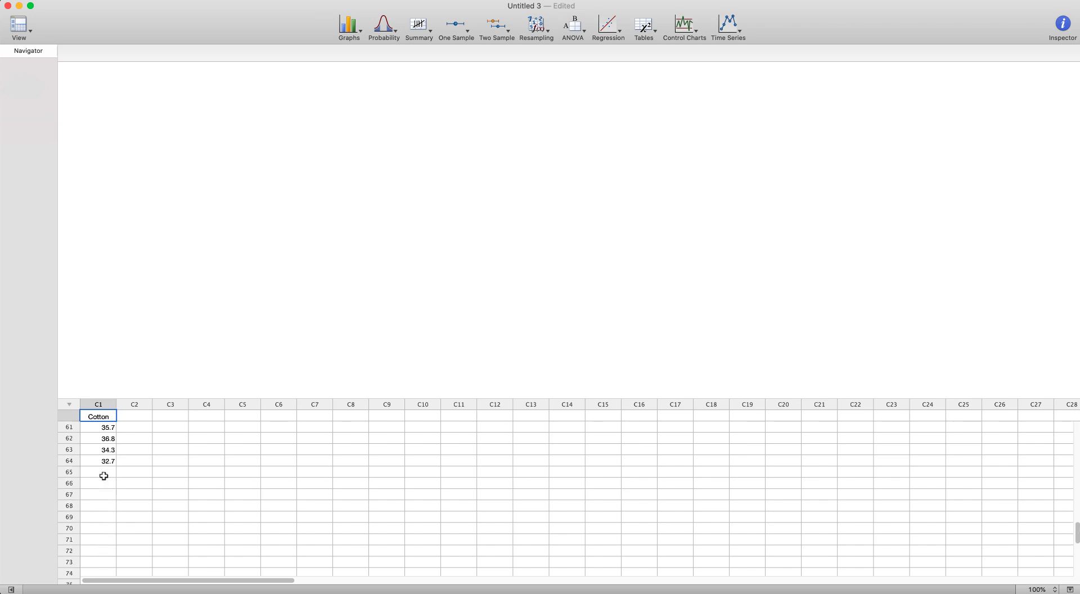
{"action": "scroll", "coordinate": [115, 465], "scroll_direction": "up", "scroll_amount": 20}
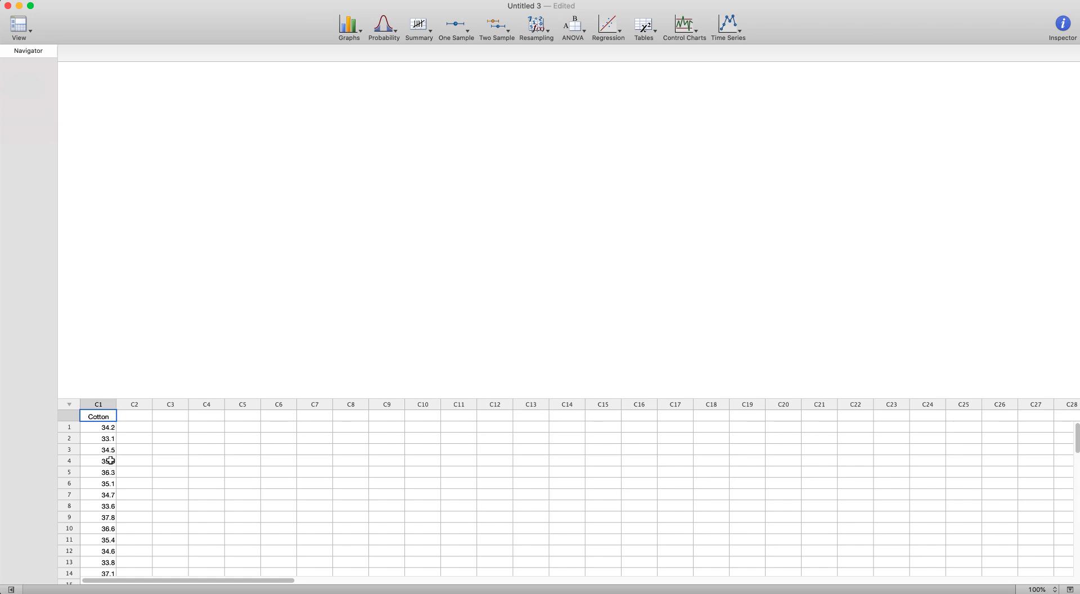
{"action": "scroll", "coordinate": [110, 474], "scroll_direction": "down", "scroll_amount": 1}
{"action": "scroll", "coordinate": [110, 475], "scroll_direction": "down", "scroll_amount": 1}
{"action": "scroll", "coordinate": [110, 475], "scroll_direction": "up", "scroll_amount": 3}
- Run Descriptive Statistics on Cotton, adding variance, range, interquartile range and mode and removing SE of mean and N missing
{"action": "left_click", "coordinate": [417, 26]}
{"action": "left_click", "coordinate": [430, 40]}
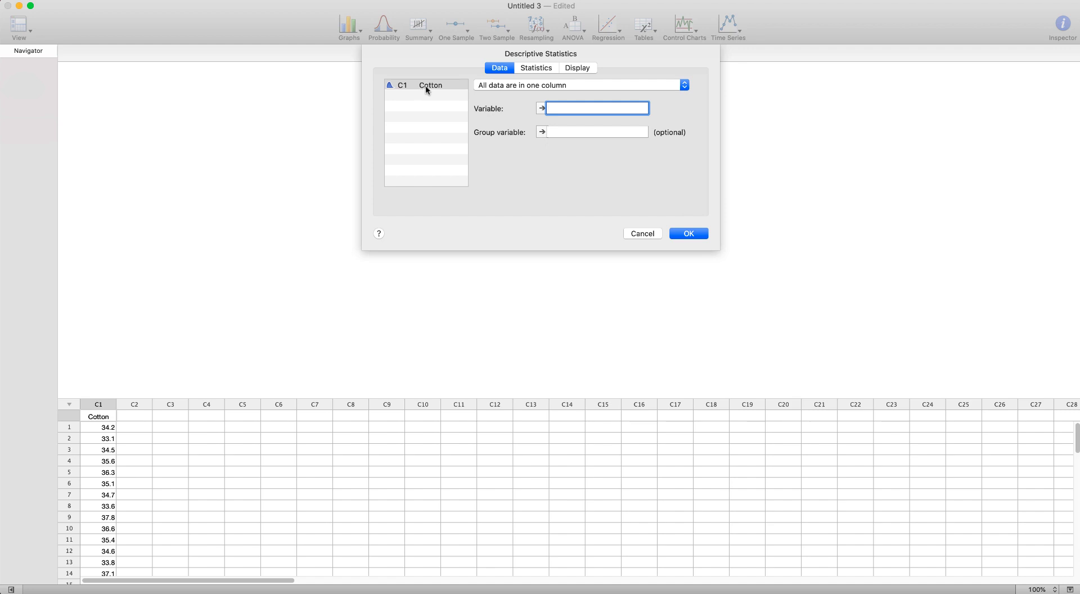
{"action": "double_click", "coordinate": [432, 85]}
{"action": "left_click", "coordinate": [537, 69]}
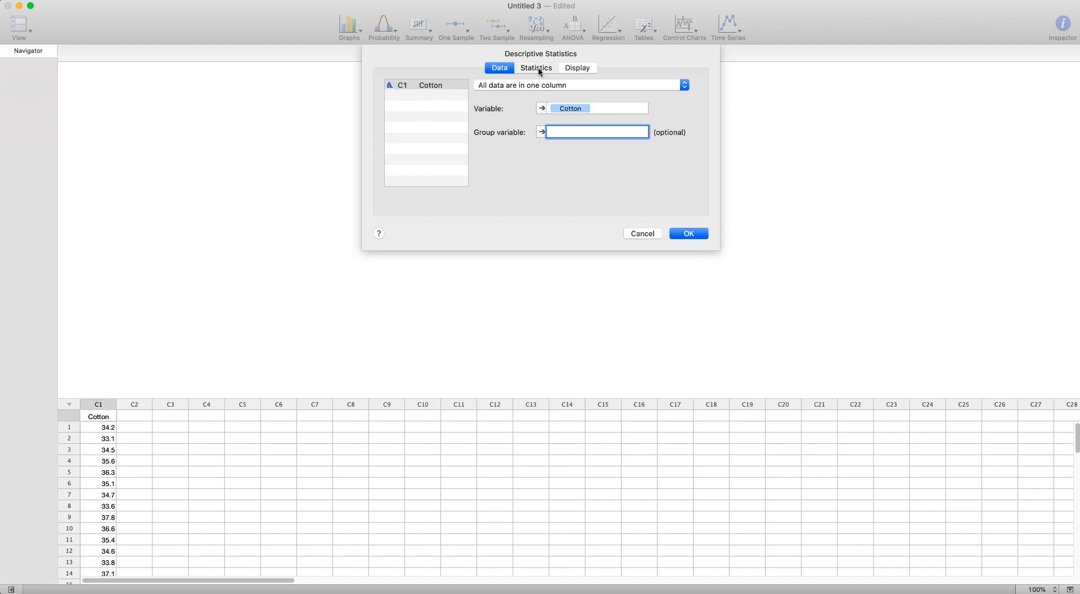
{"action": "left_click", "coordinate": [388, 95]}
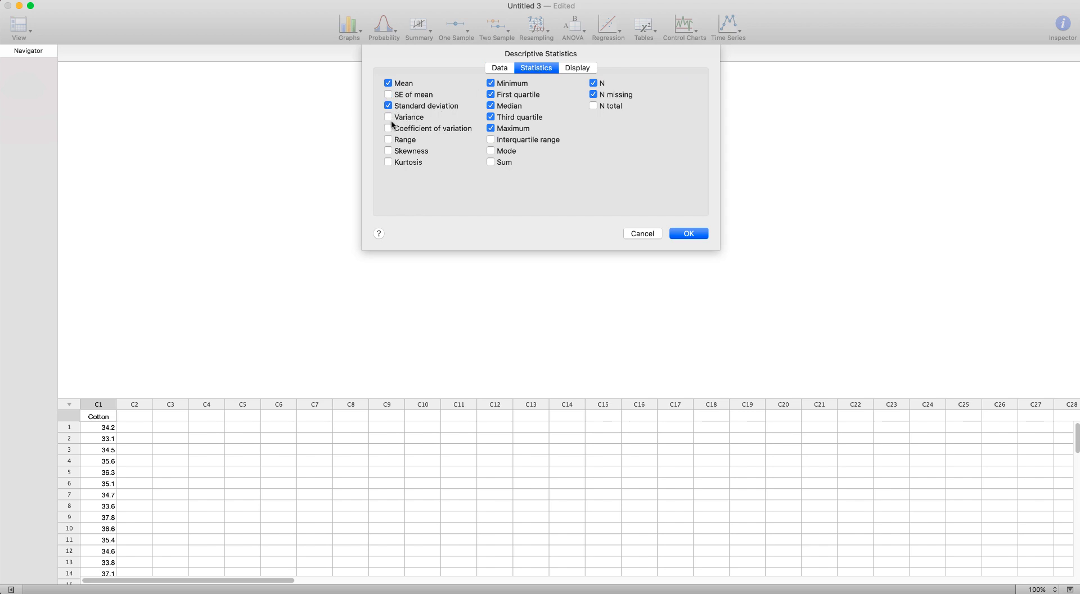
{"action": "left_click", "coordinate": [388, 117]}
{"action": "left_click", "coordinate": [388, 140]}
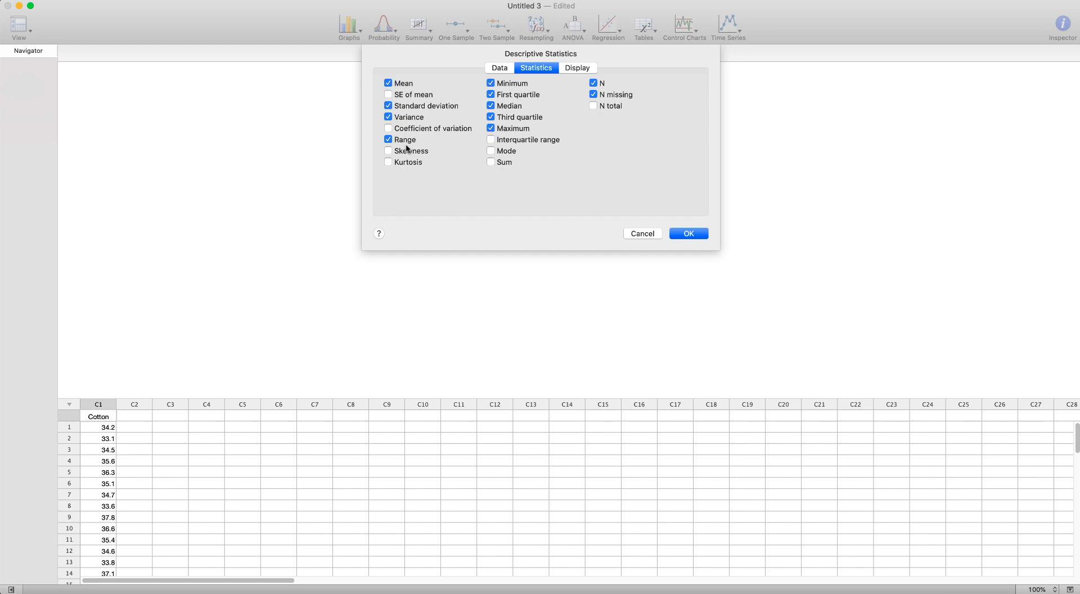
{"action": "left_click", "coordinate": [490, 151]}
{"action": "left_click", "coordinate": [491, 140]}
{"action": "left_click", "coordinate": [594, 95]}
{"action": "left_click", "coordinate": [691, 233]}
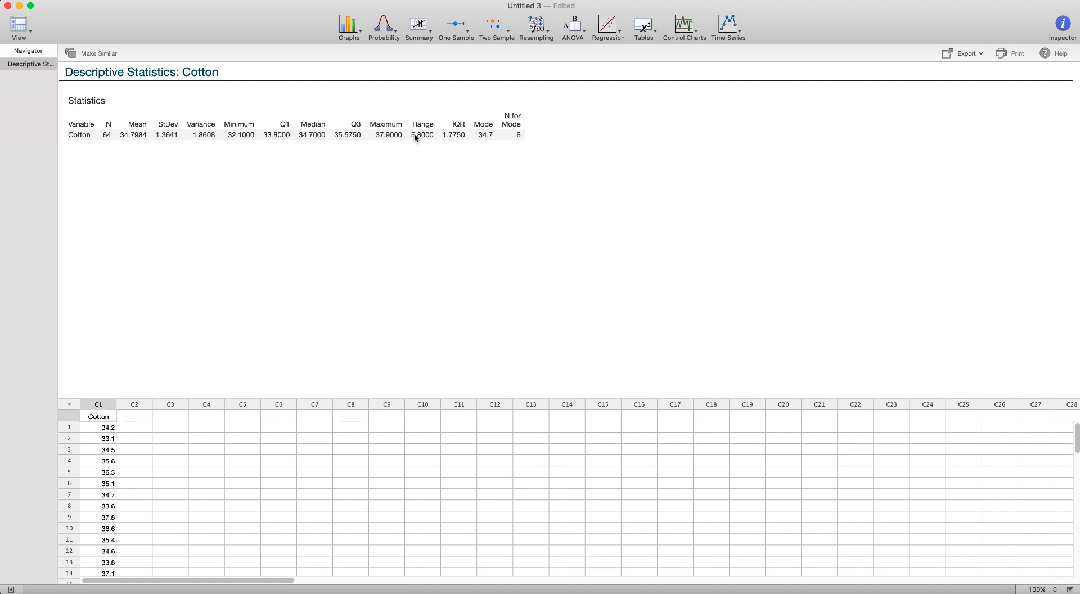
- Create a simple histogram of the Cotton variable
{"action": "left_click", "coordinate": [321, 138]}
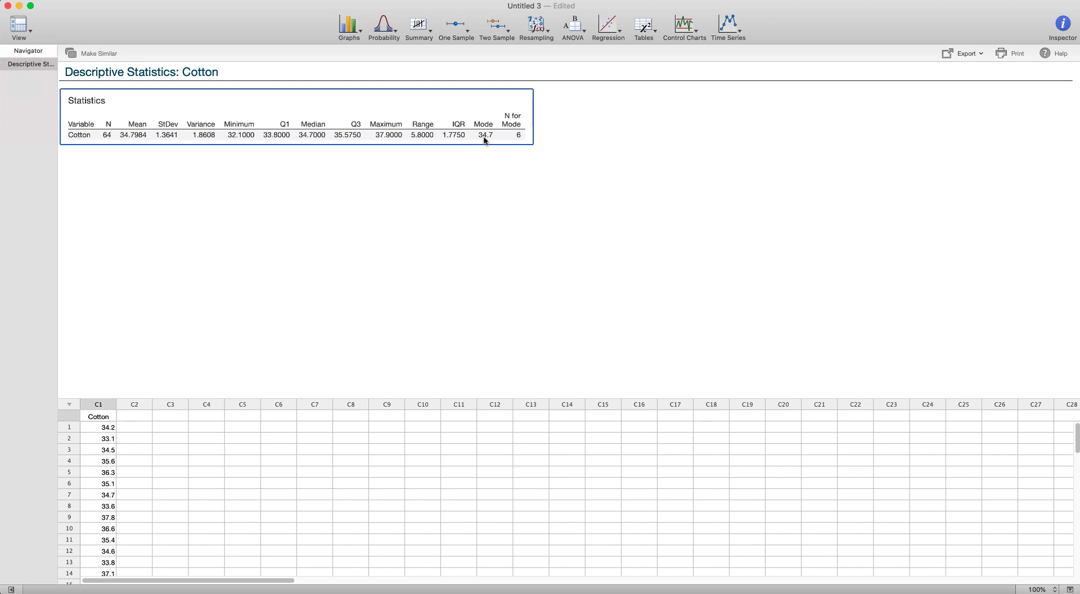
{"action": "scroll", "coordinate": [96, 518], "scroll_direction": "down", "scroll_amount": 3}
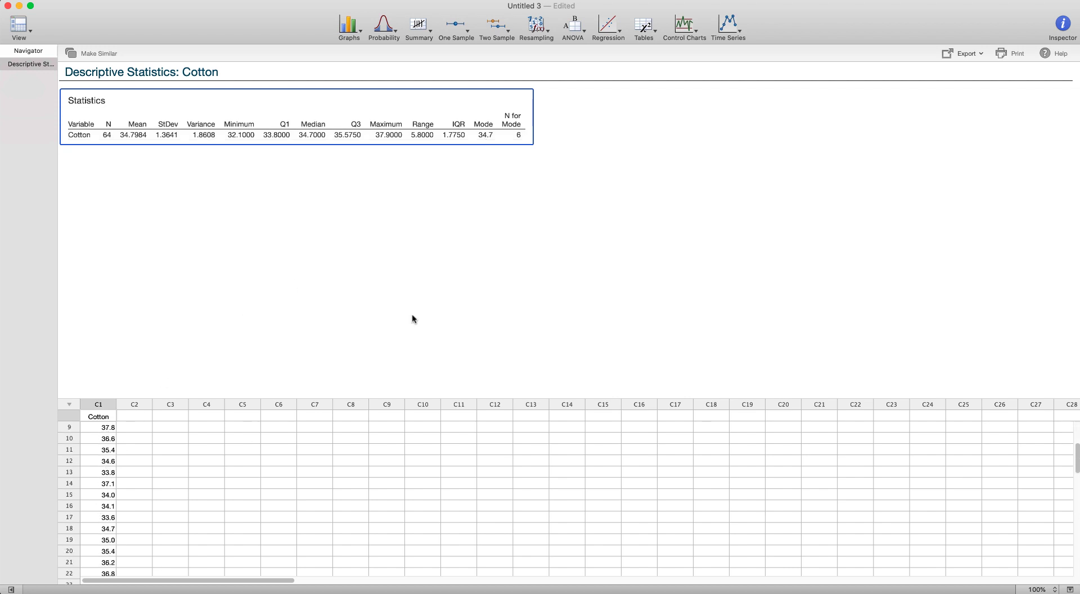
{"action": "scroll", "coordinate": [133, 449], "scroll_direction": "up", "scroll_amount": 3}
{"action": "left_click", "coordinate": [350, 28]}
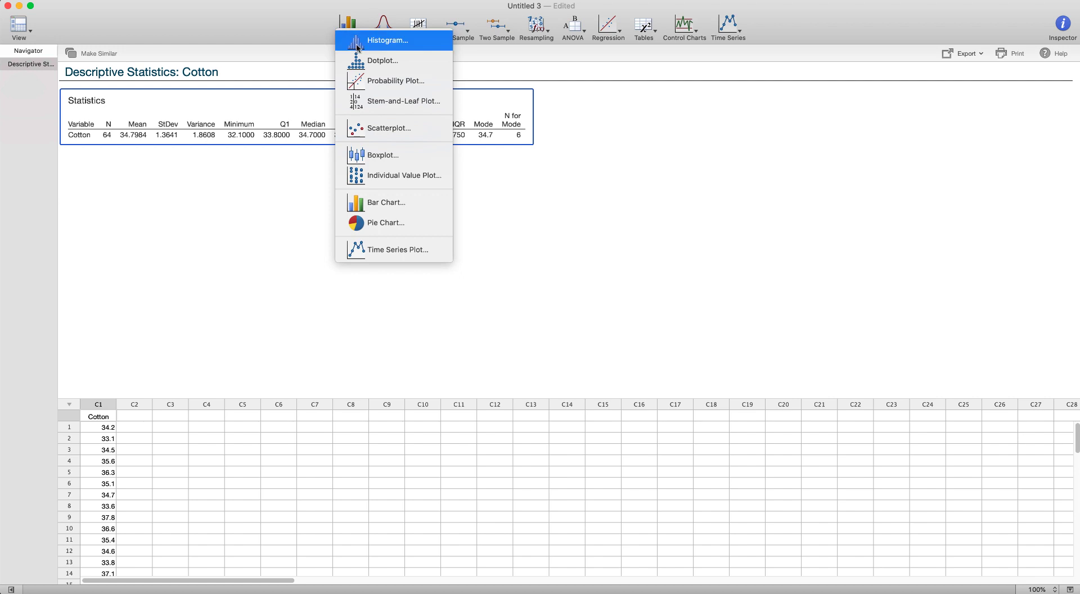
{"action": "left_click", "coordinate": [387, 40]}
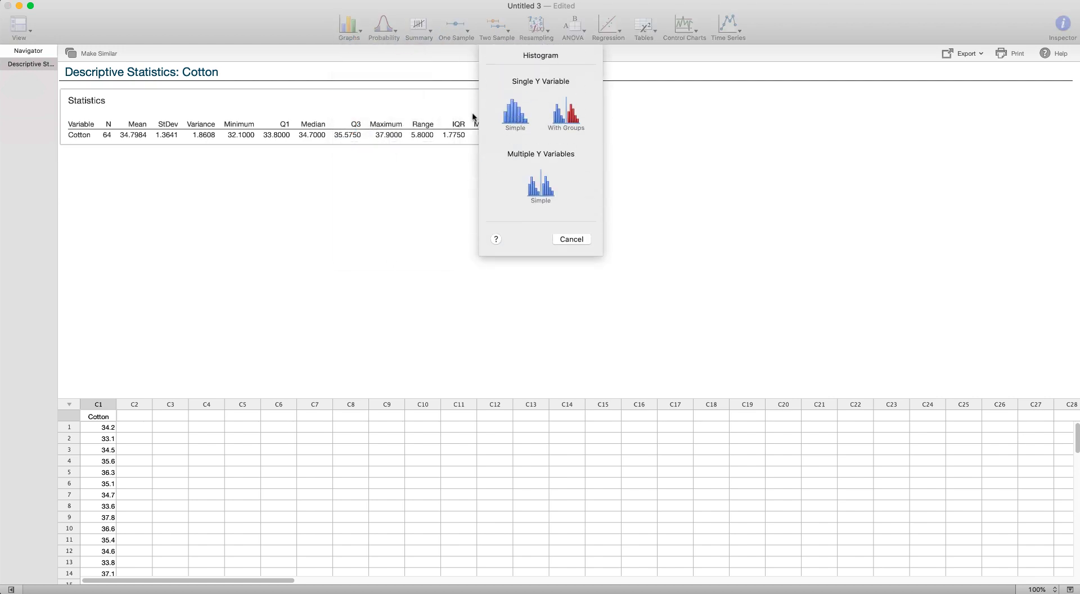
{"action": "left_click", "coordinate": [515, 115]}
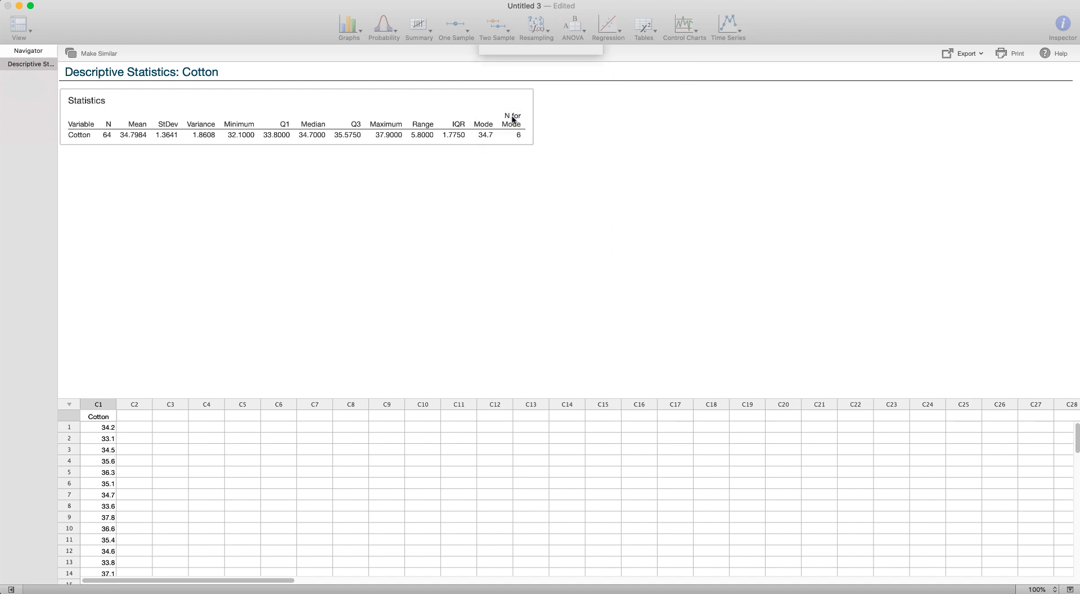
{"action": "double_click", "coordinate": [463, 82]}
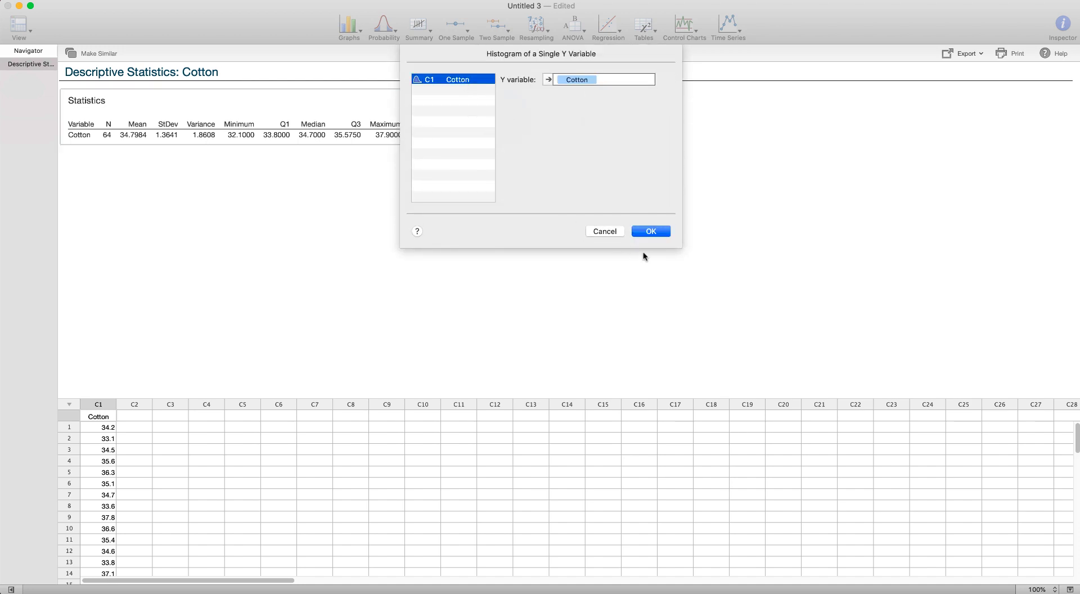
{"action": "left_click", "coordinate": [651, 231]}
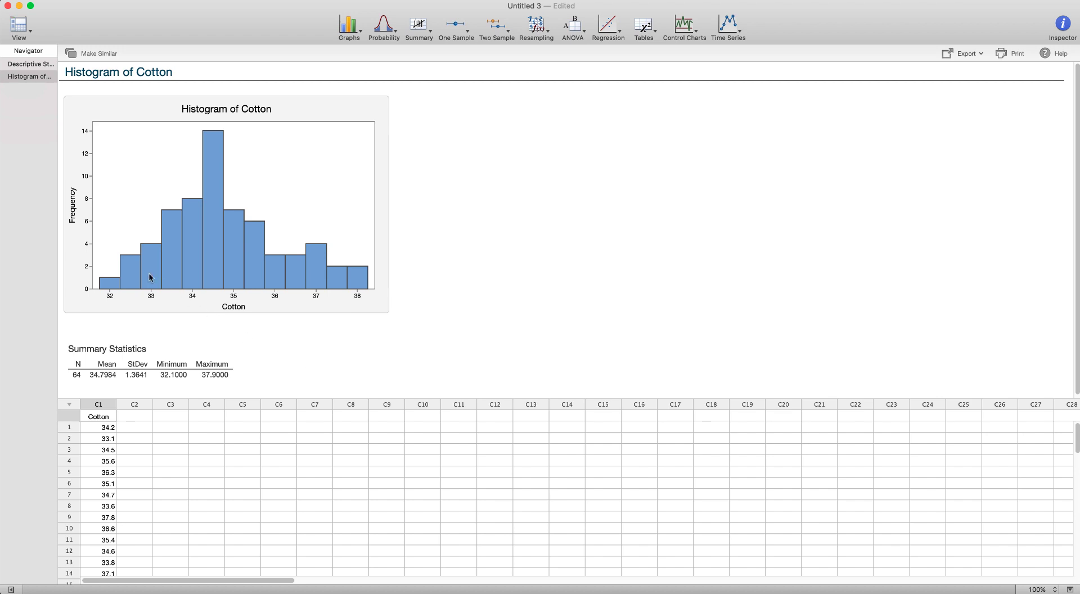
- Change the Cotton histogram's binning to cutpoint intervals, keeping 13 bins
{"action": "mouse_move", "coordinate": [362, 270]}
{"action": "left_click", "coordinate": [380, 107]}
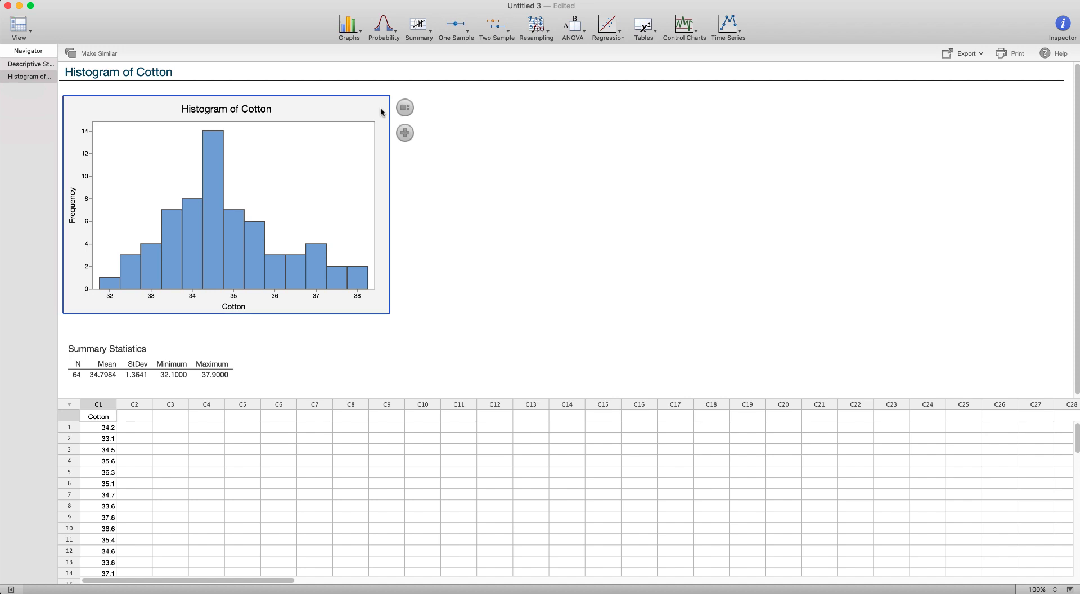
{"action": "left_click", "coordinate": [406, 133]}
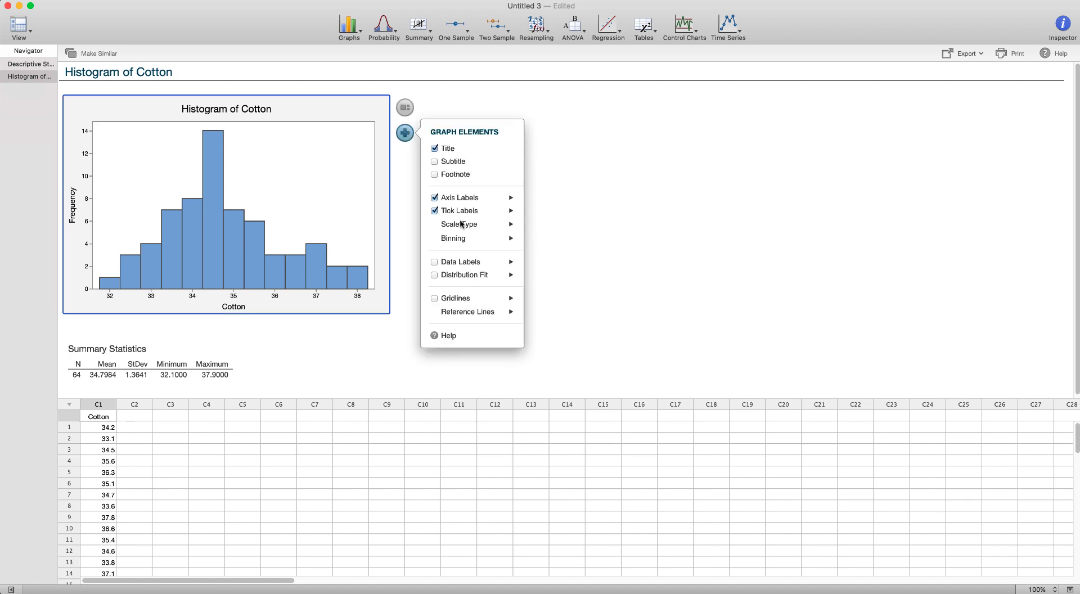
{"action": "left_click", "coordinate": [511, 240]}
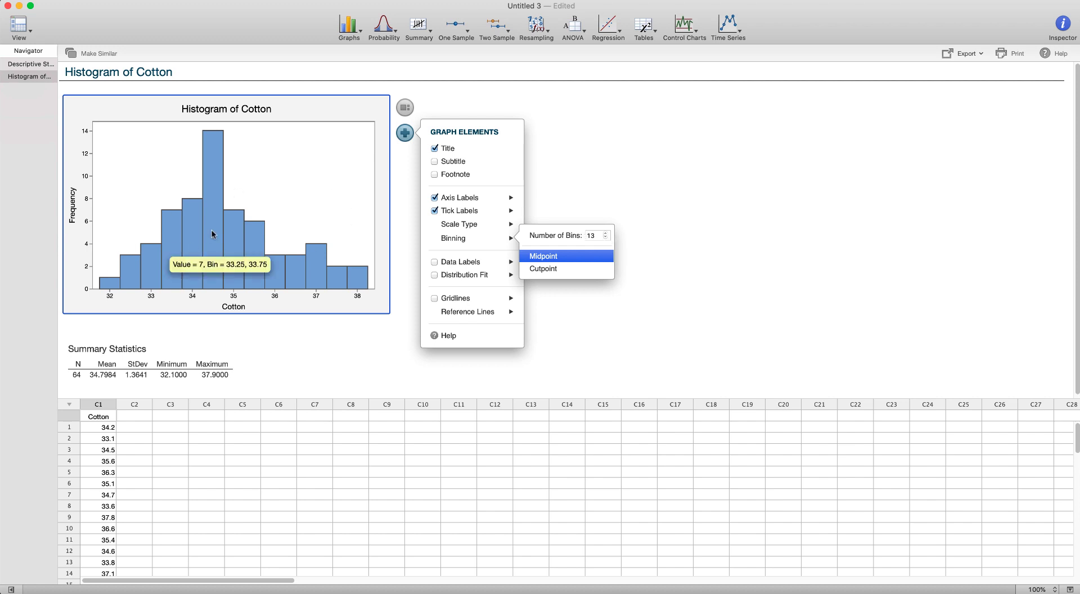
{"action": "left_click", "coordinate": [606, 238]}
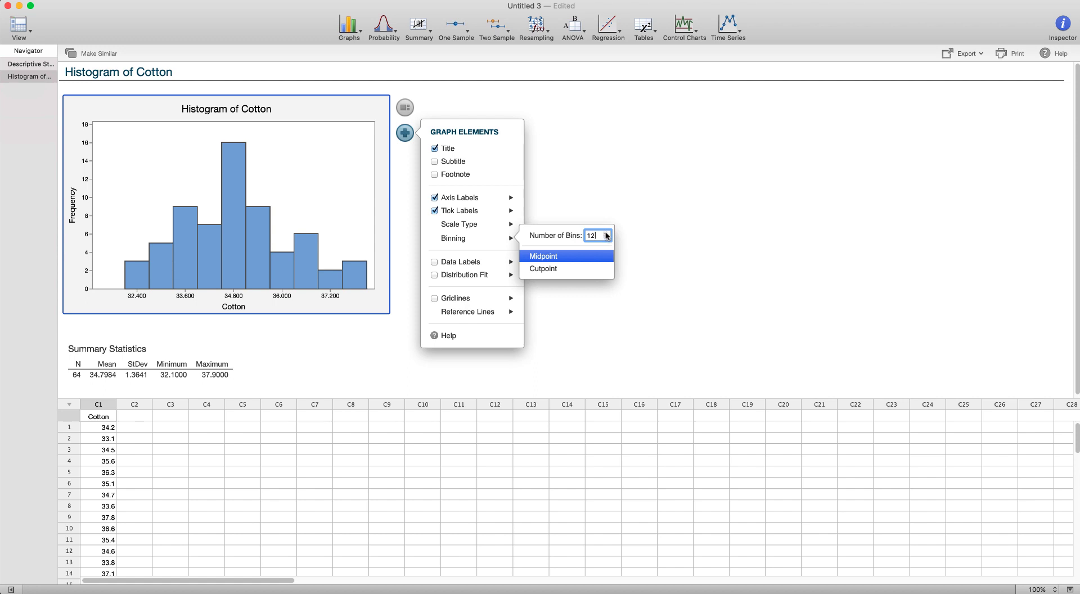
{"action": "left_click", "coordinate": [607, 236]}
{"action": "left_click", "coordinate": [606, 235]}
{"action": "left_click", "coordinate": [607, 235]}
{"action": "left_click", "coordinate": [606, 238]}
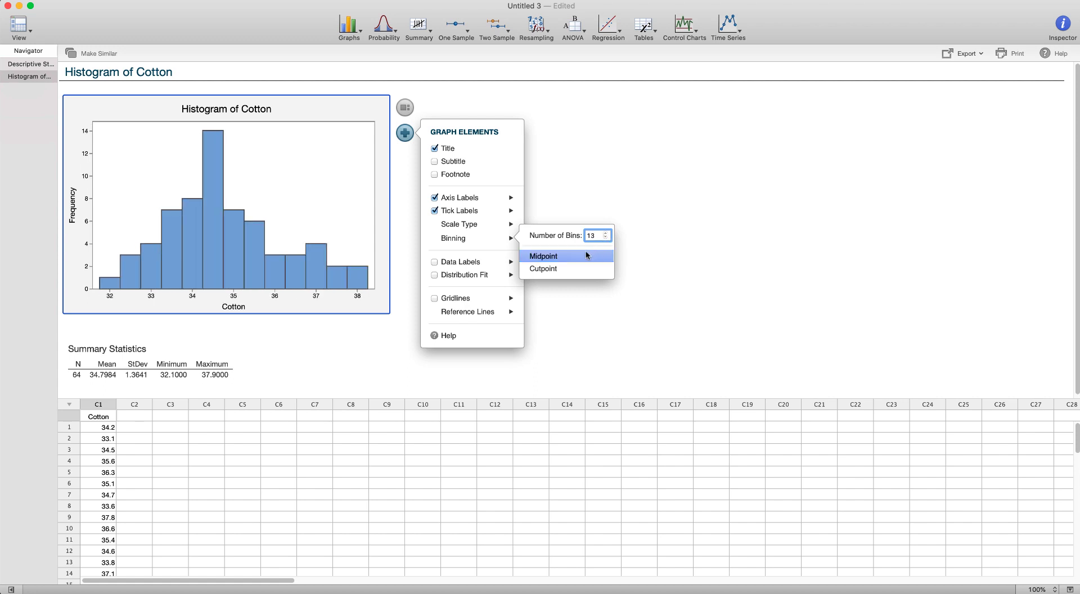
{"action": "left_click", "coordinate": [544, 269]}
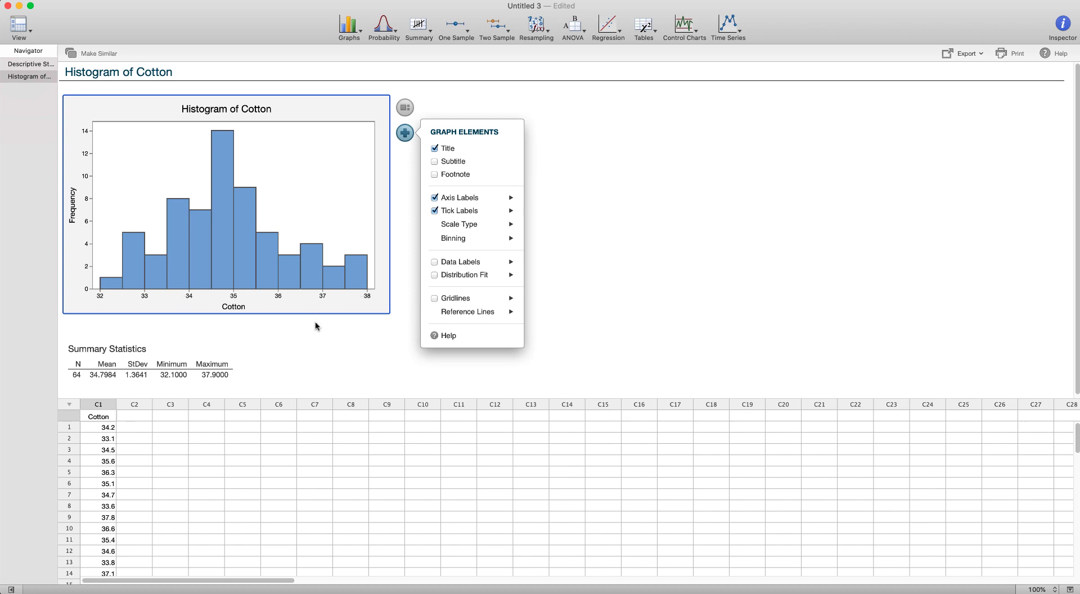
{"action": "left_click", "coordinate": [393, 328]}
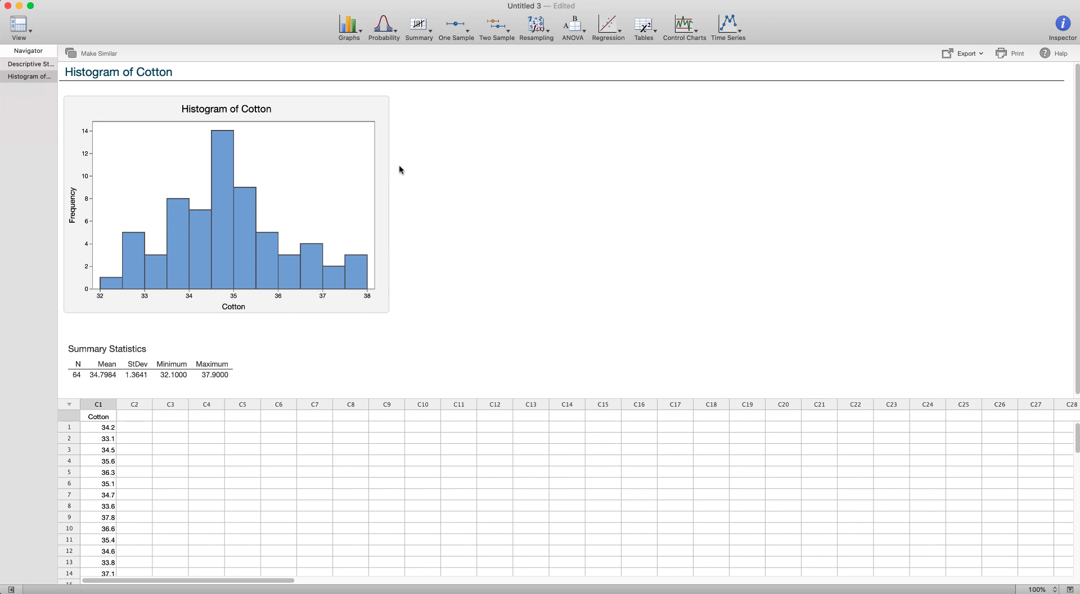
{"action": "left_click", "coordinate": [371, 171]}
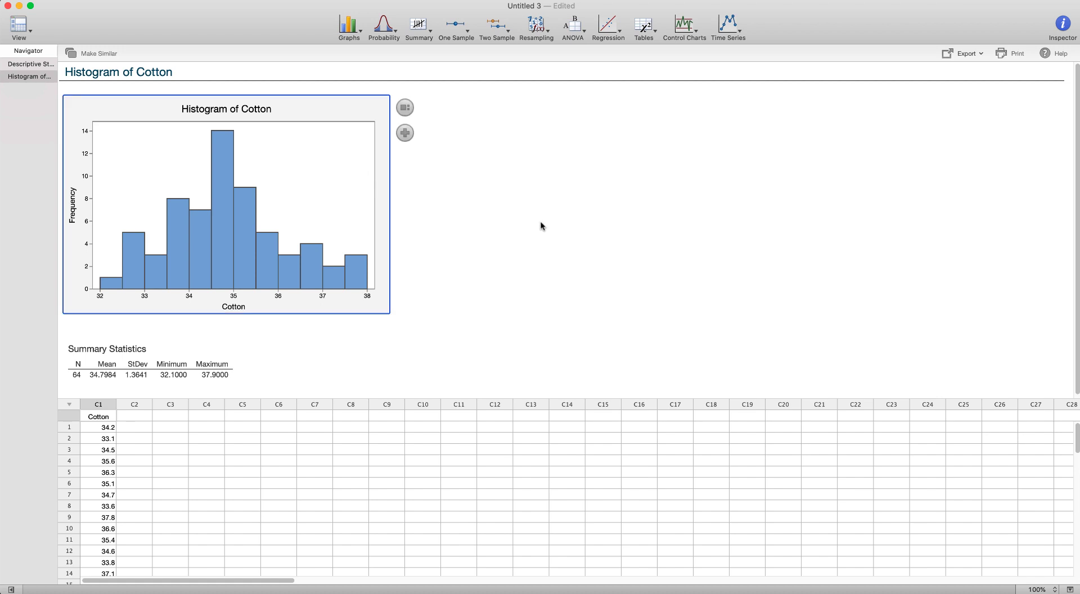